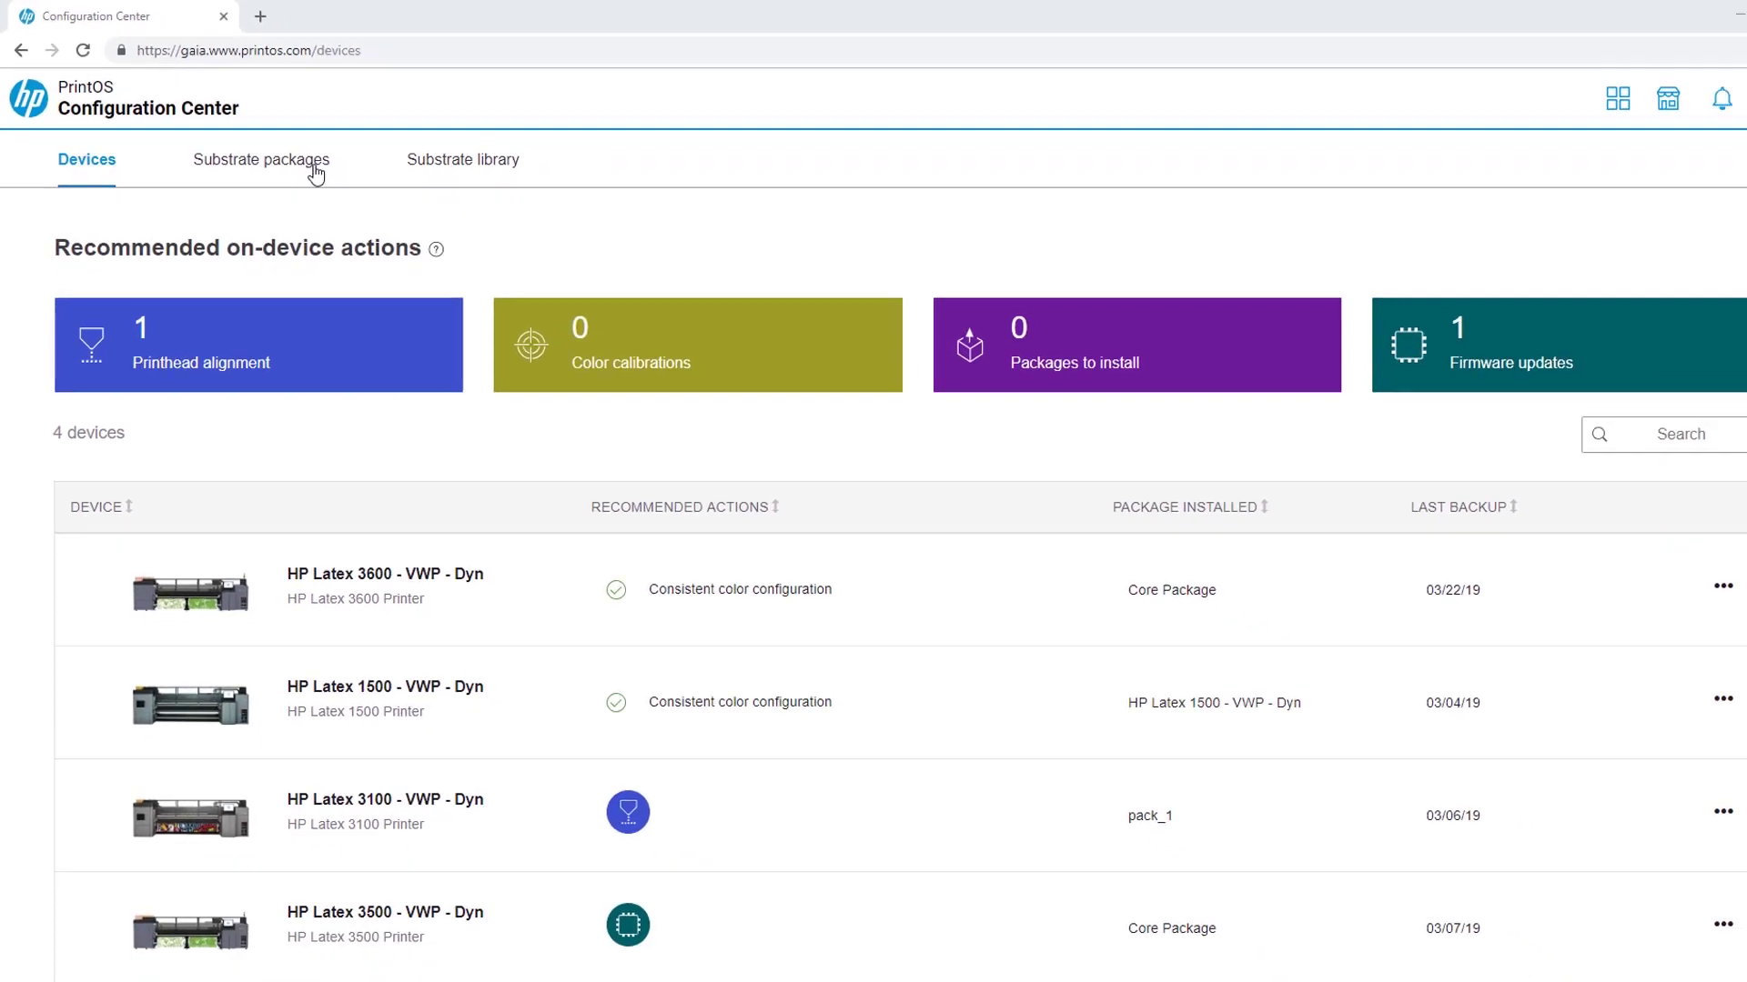
Create a package named 'Banner Master Package' with a reference description, targeting the HP Latex 3600 and 3500.
left_click(315, 173)
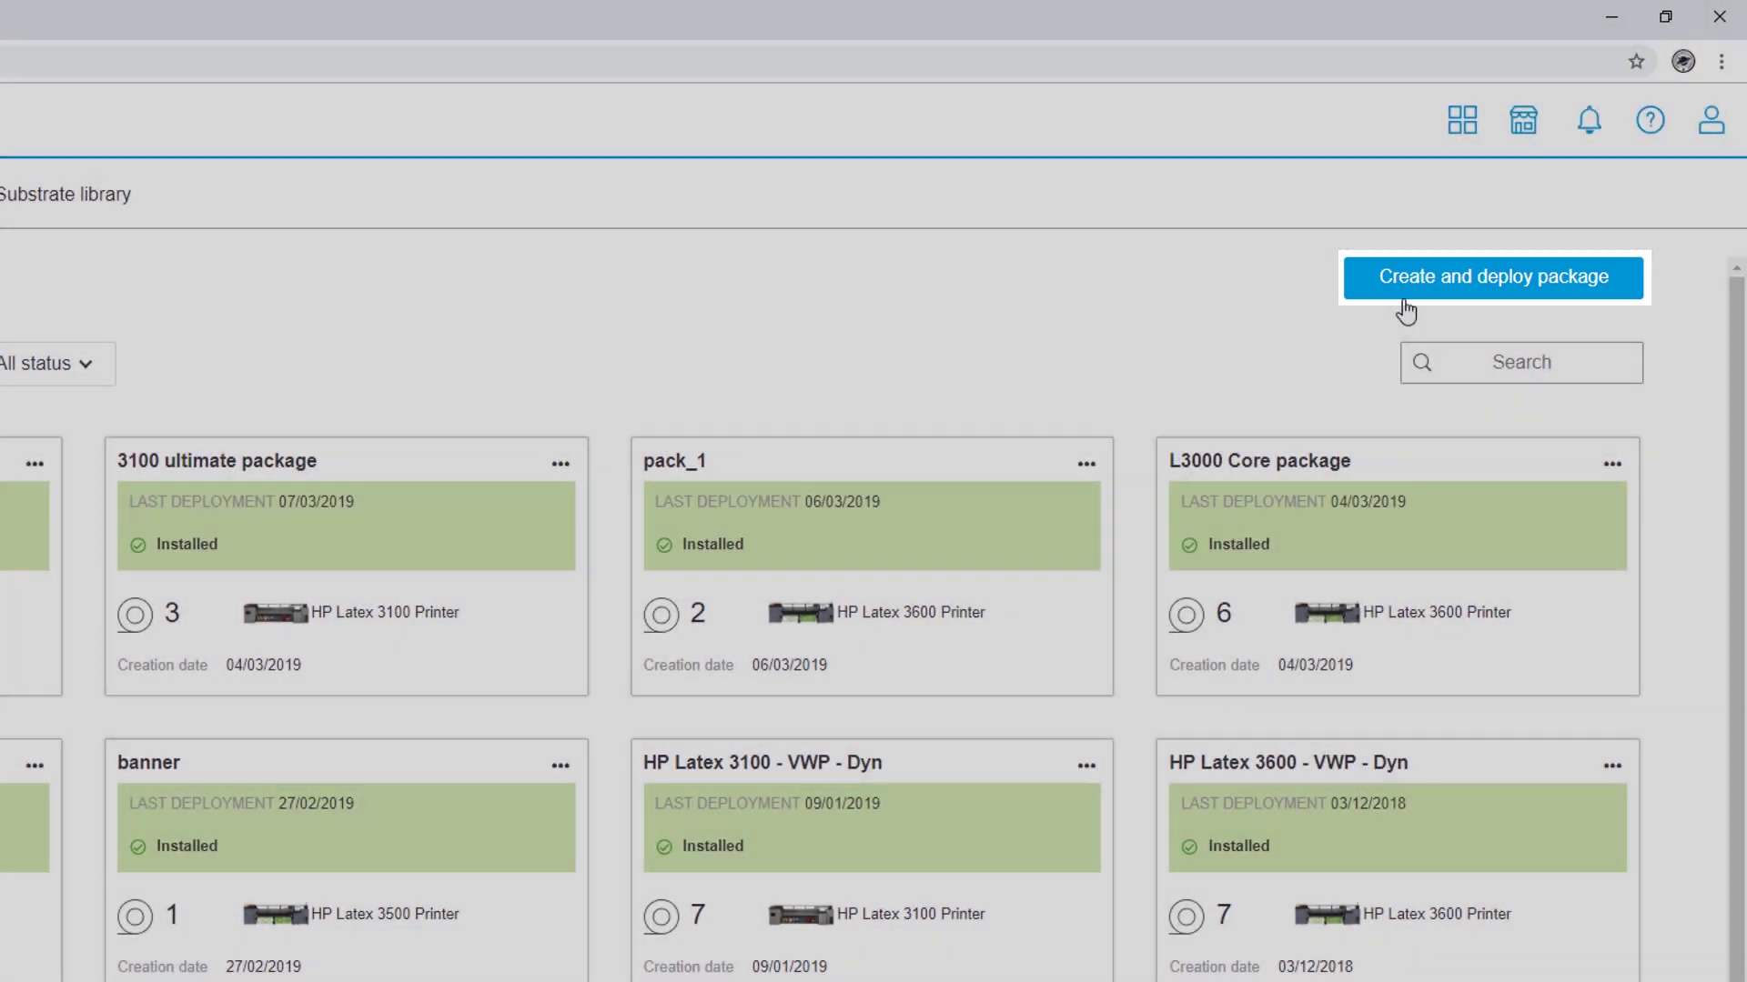
left_click(1415, 287)
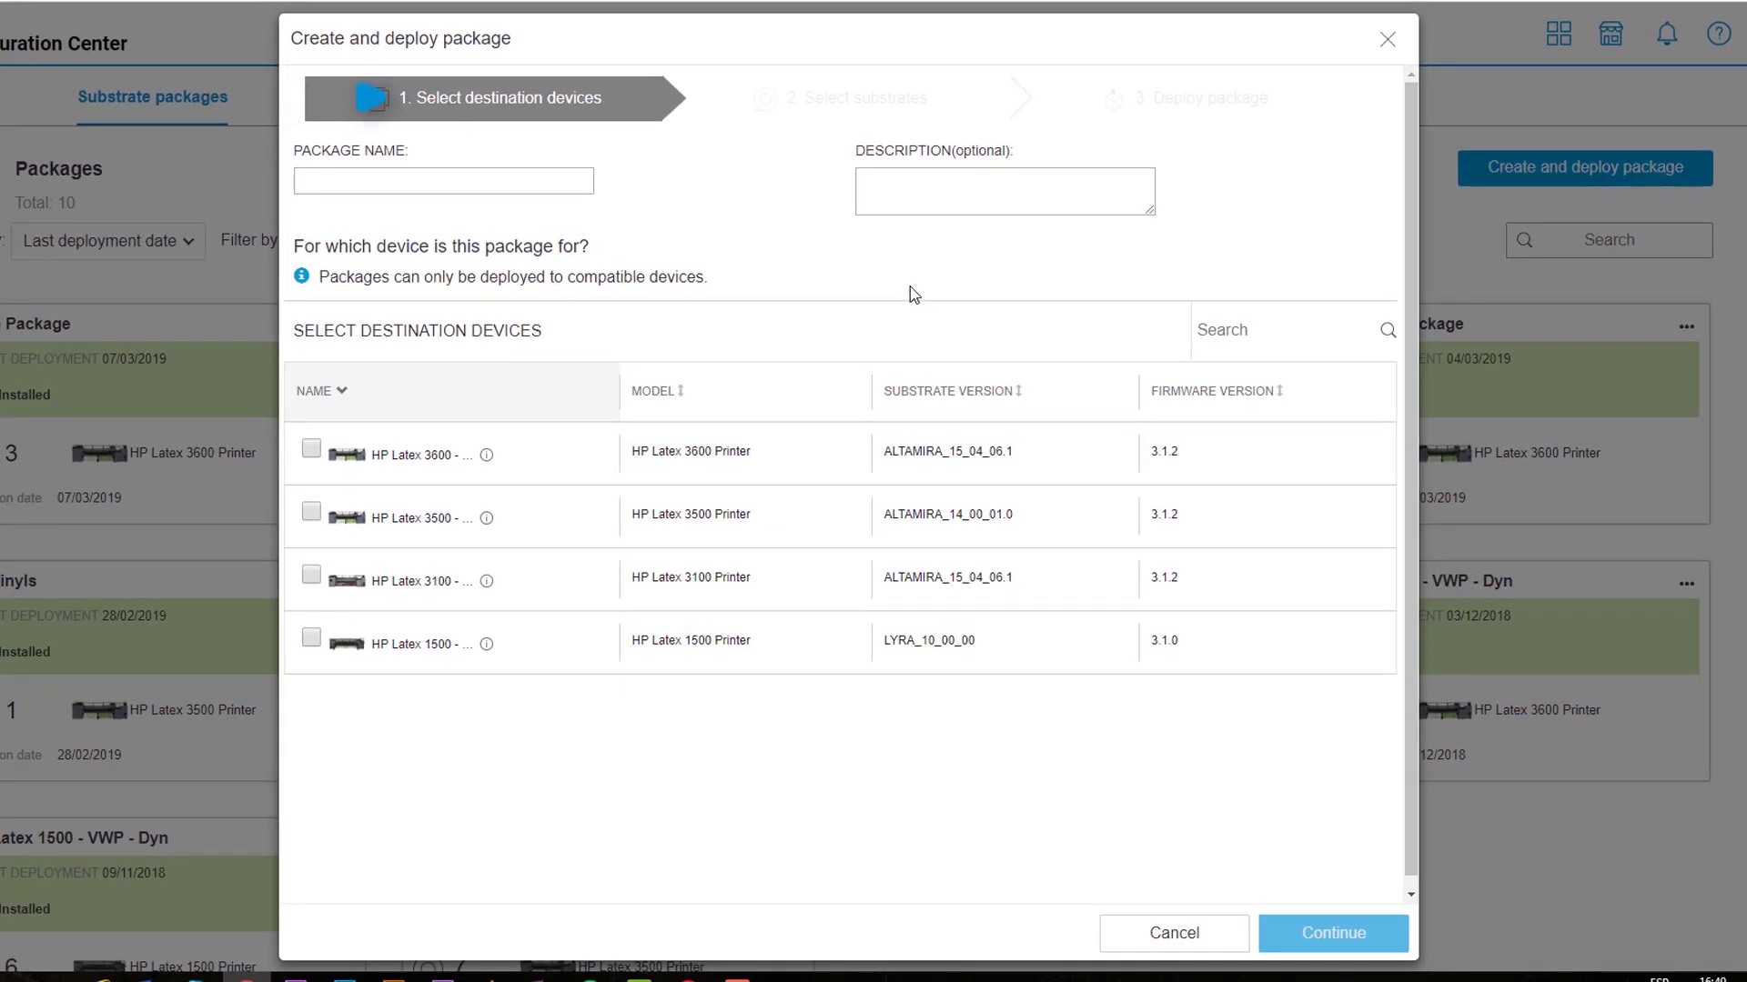
type("Banner Master Package")
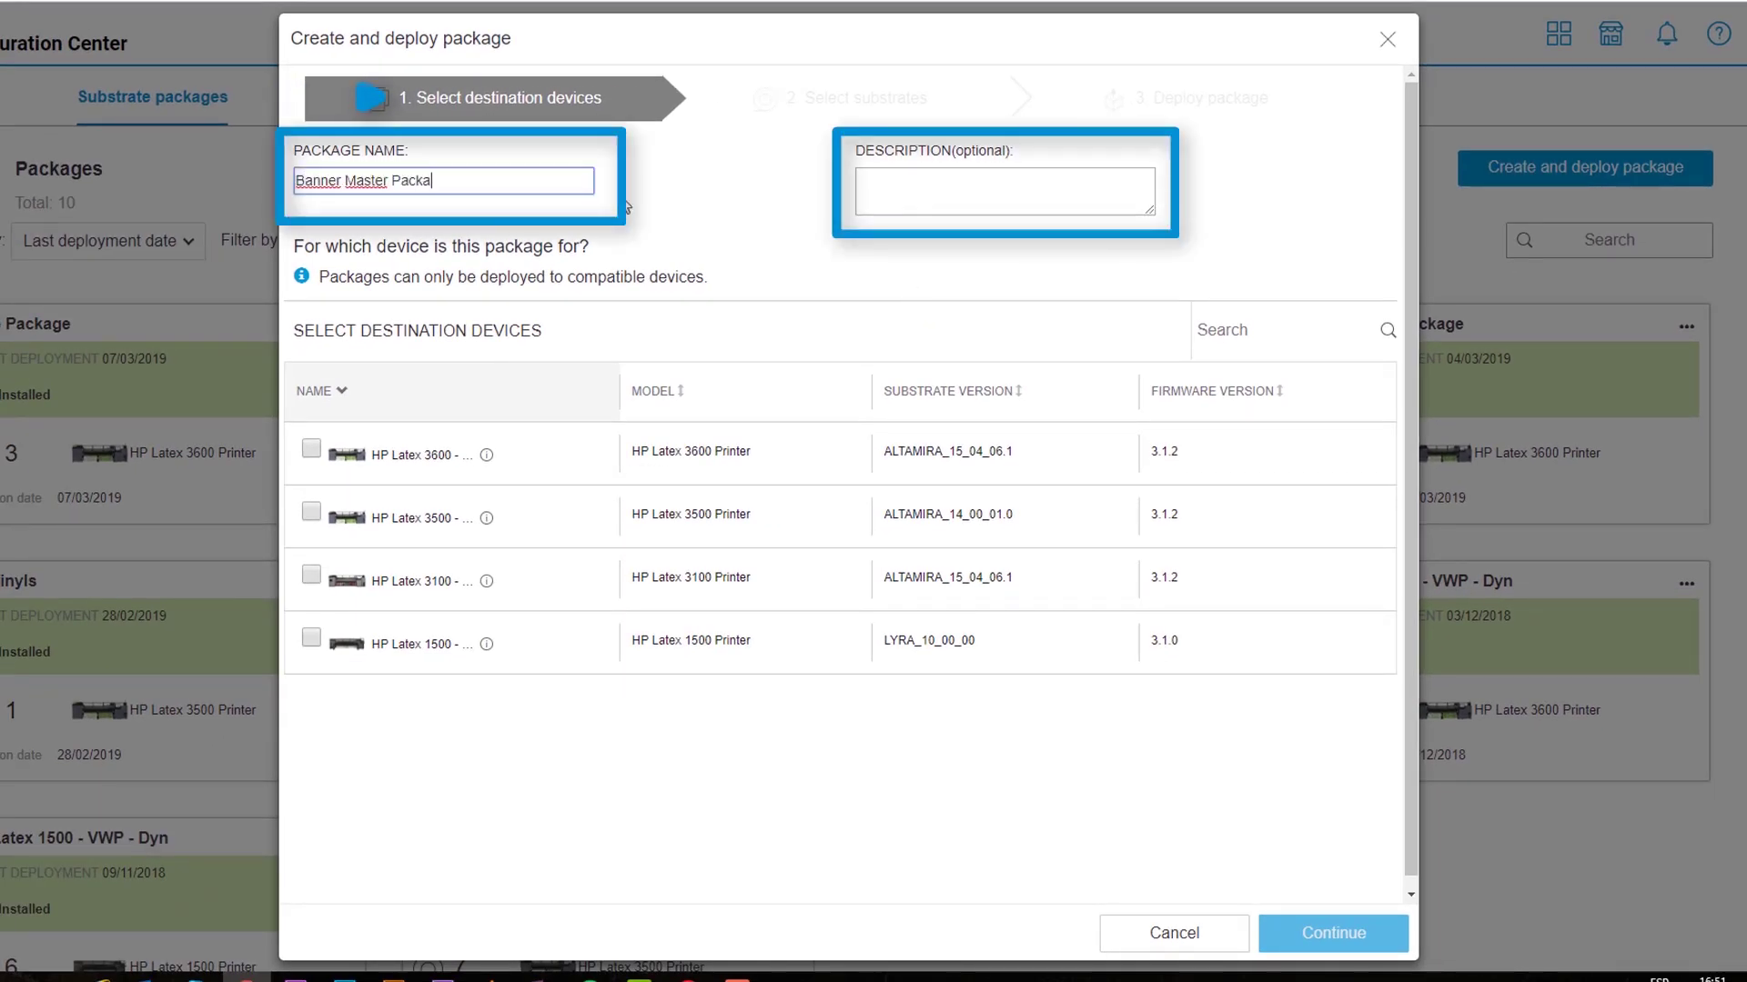
key("Tab")
type("Any additional information needed for future reference...")
left_click(311, 447)
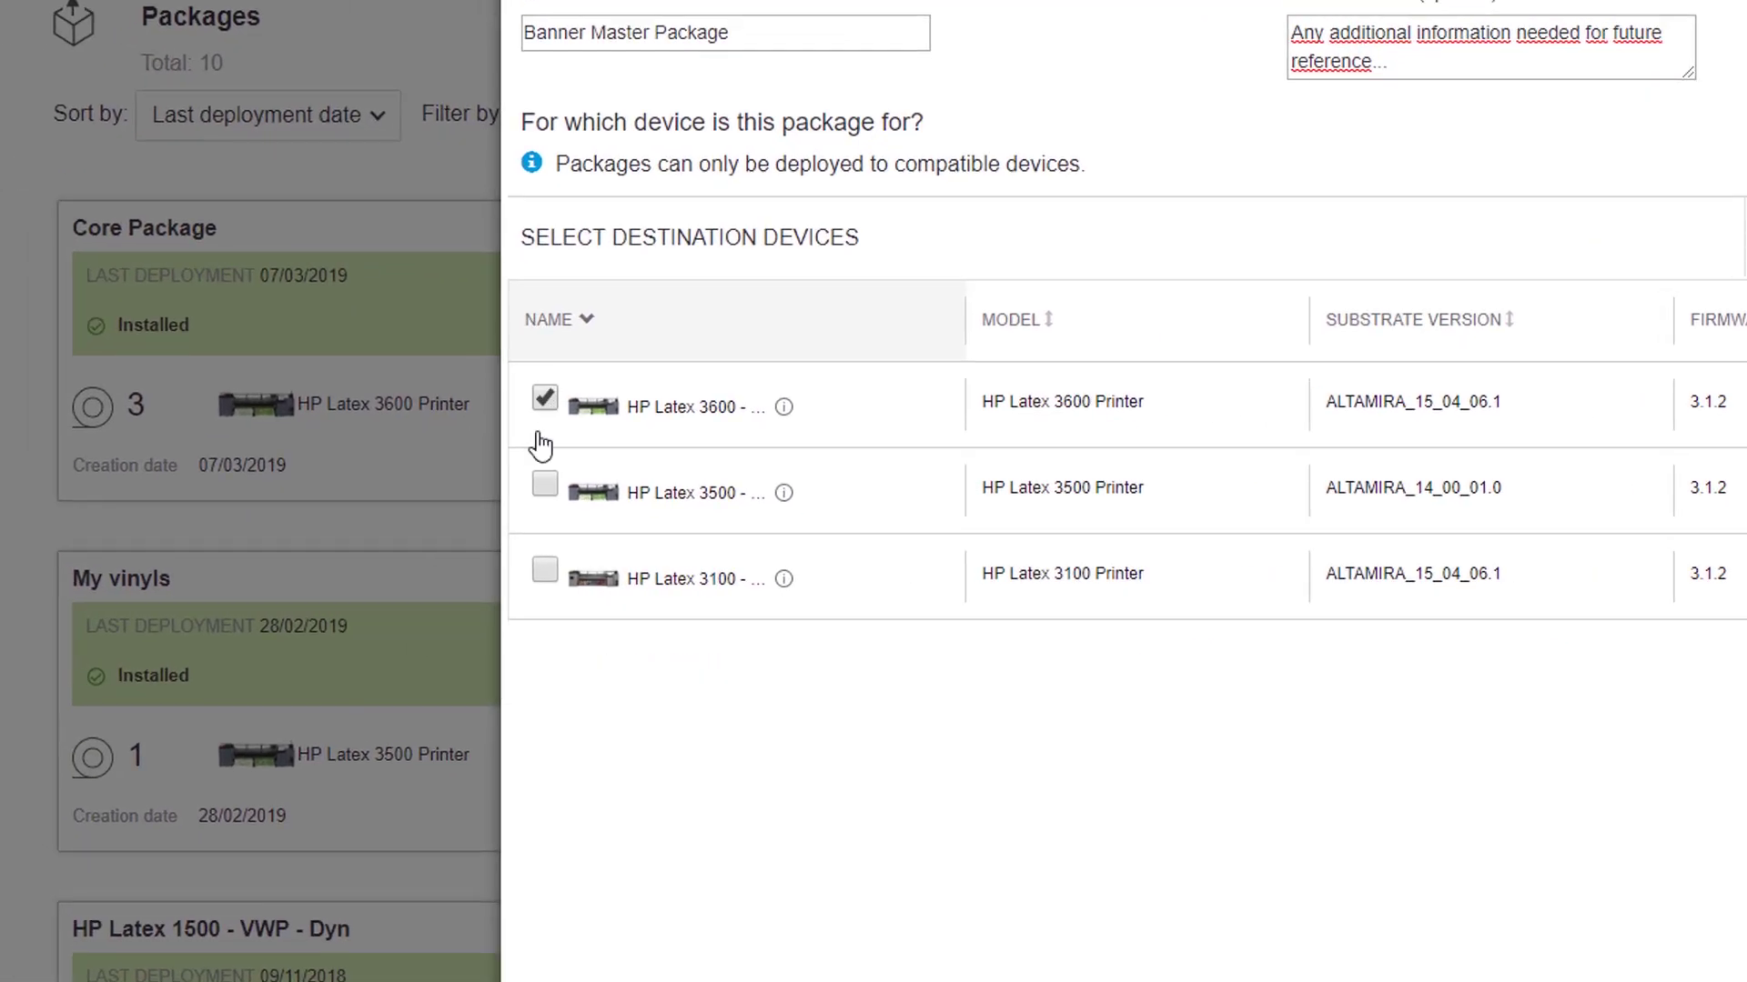
left_click(311, 511)
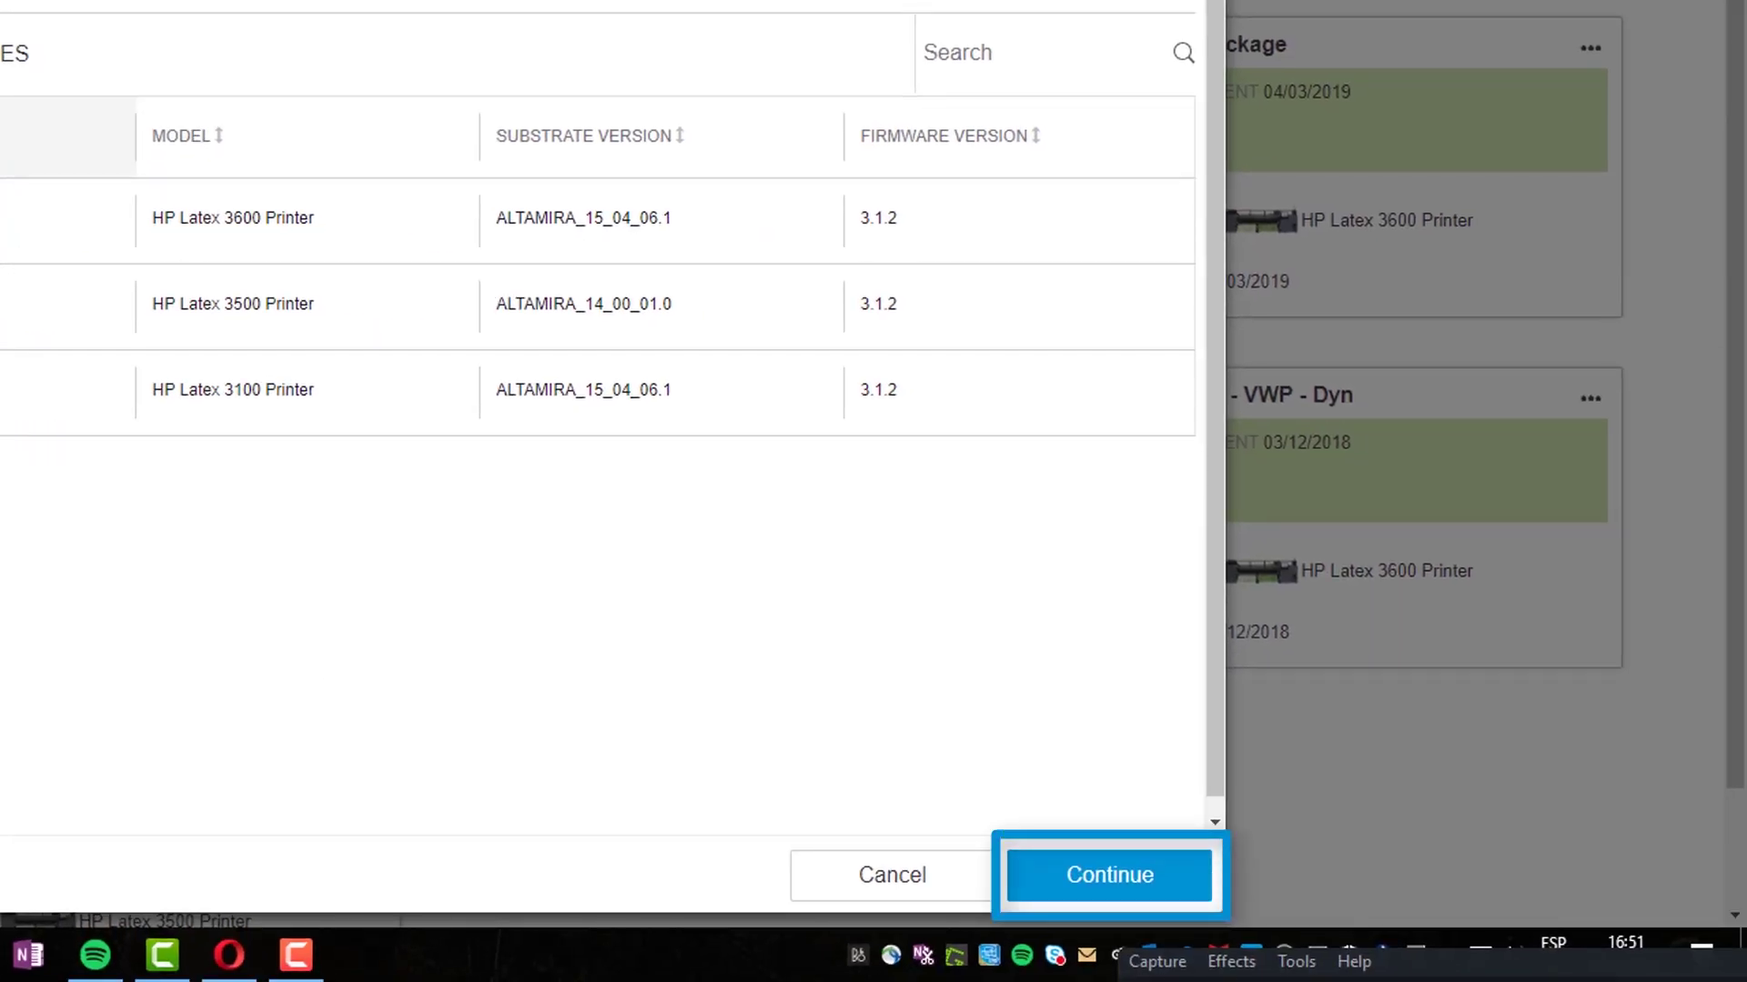
After briefly trying to clone from the HP Latex 3100, choose Substrate library as the substrate source.
left_click(1104, 873)
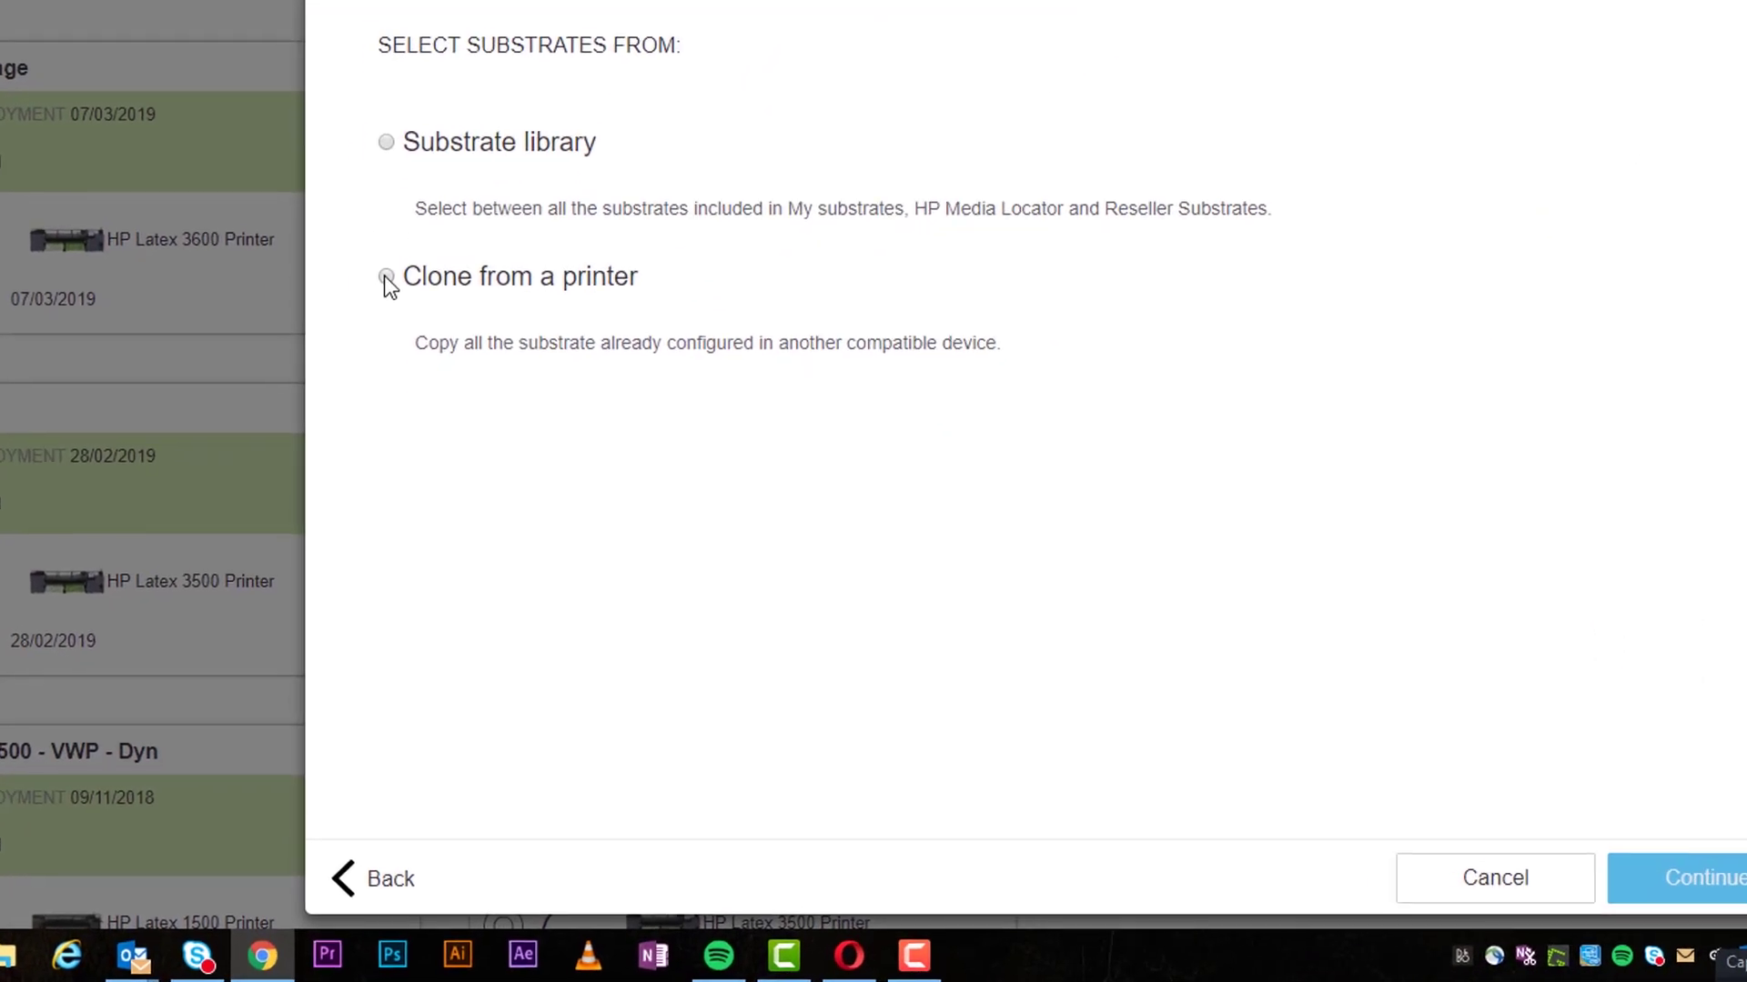
left_click(351, 475)
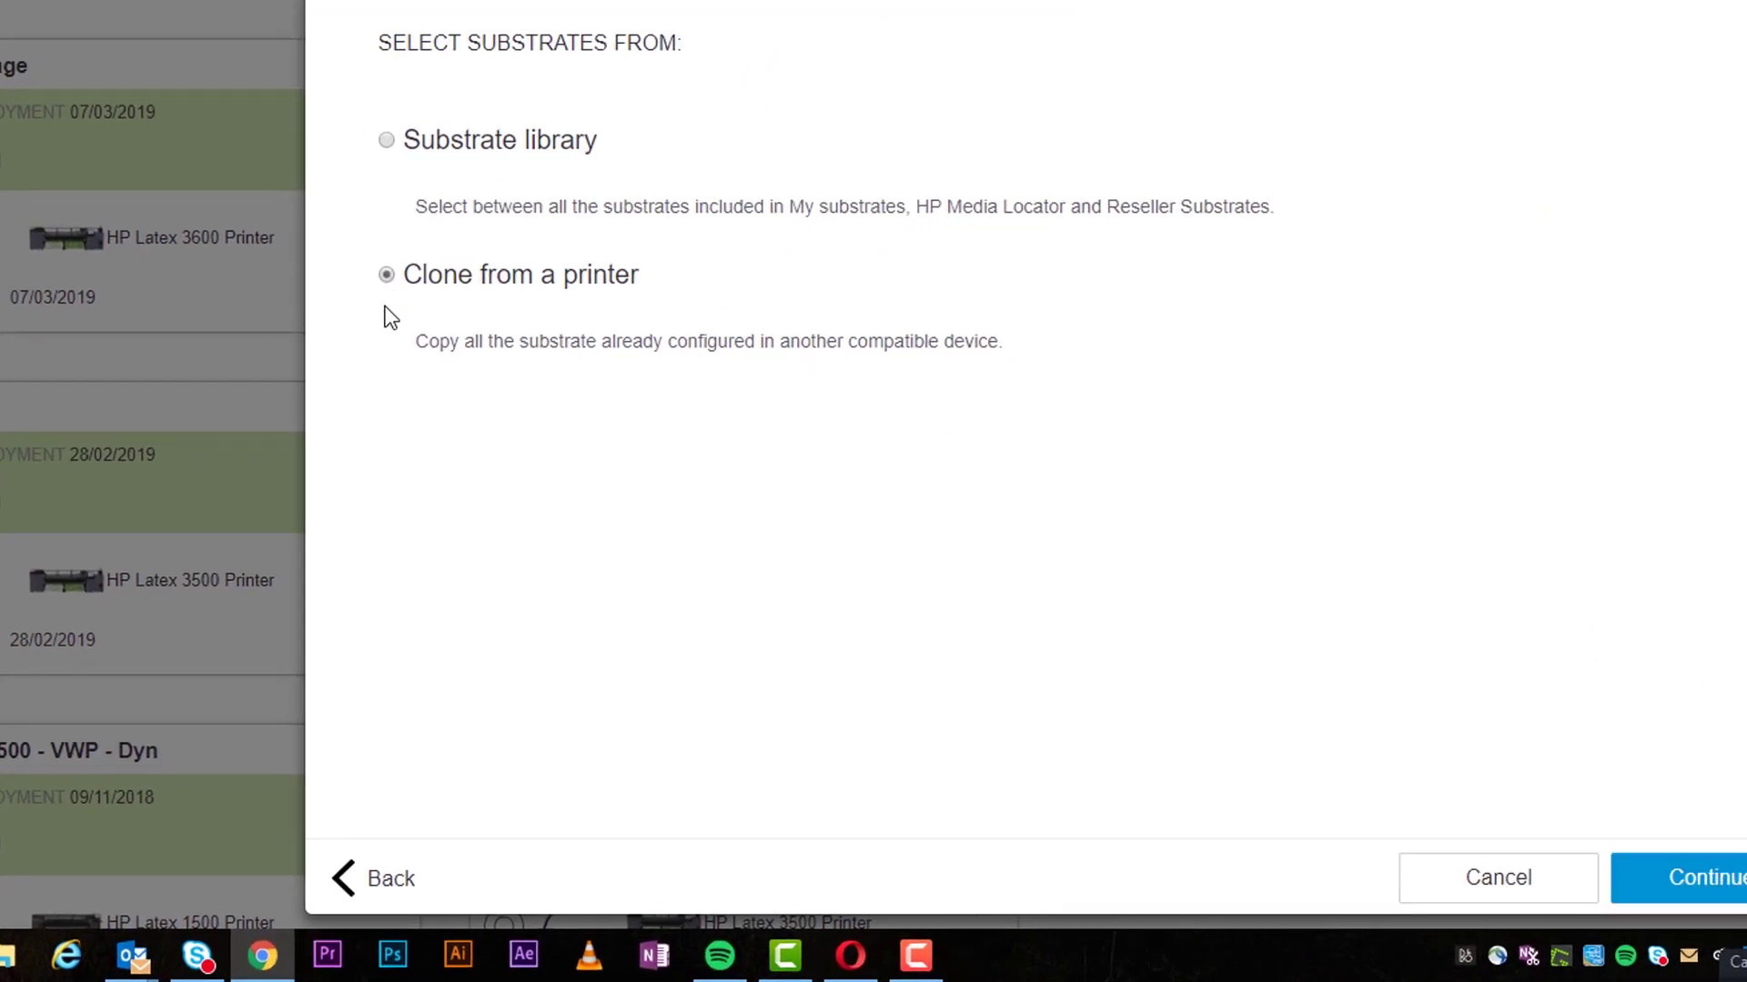
left_click(1628, 884)
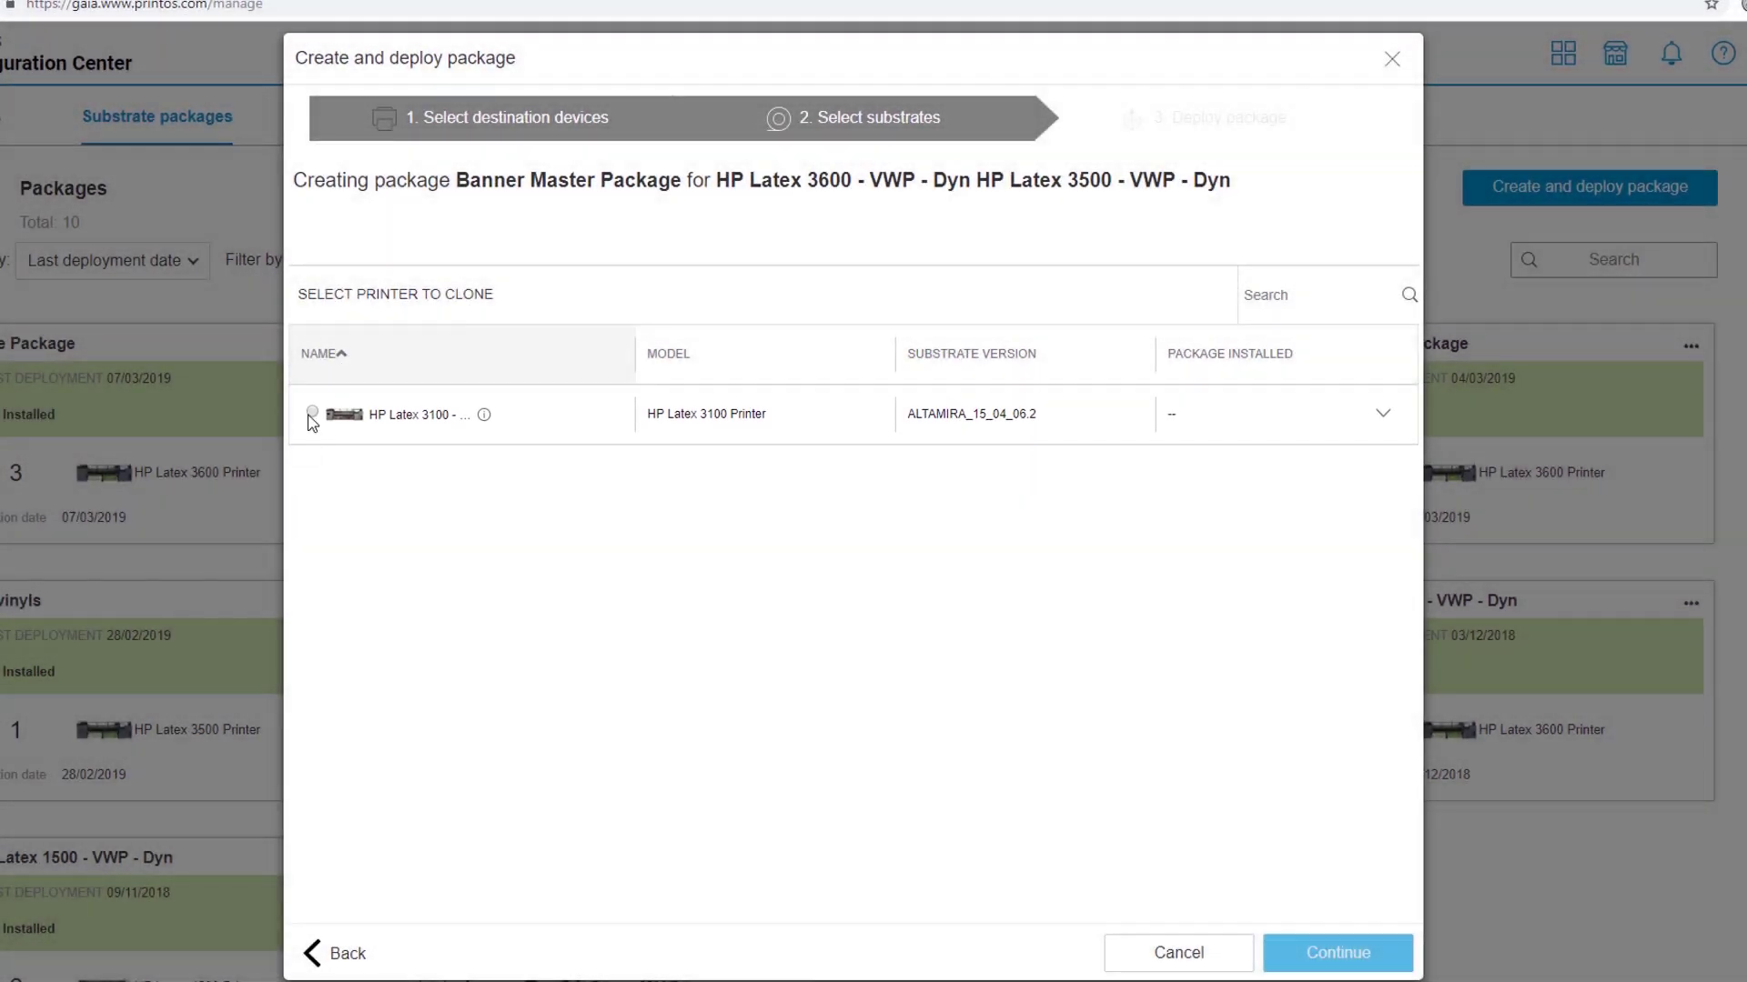
left_click(312, 415)
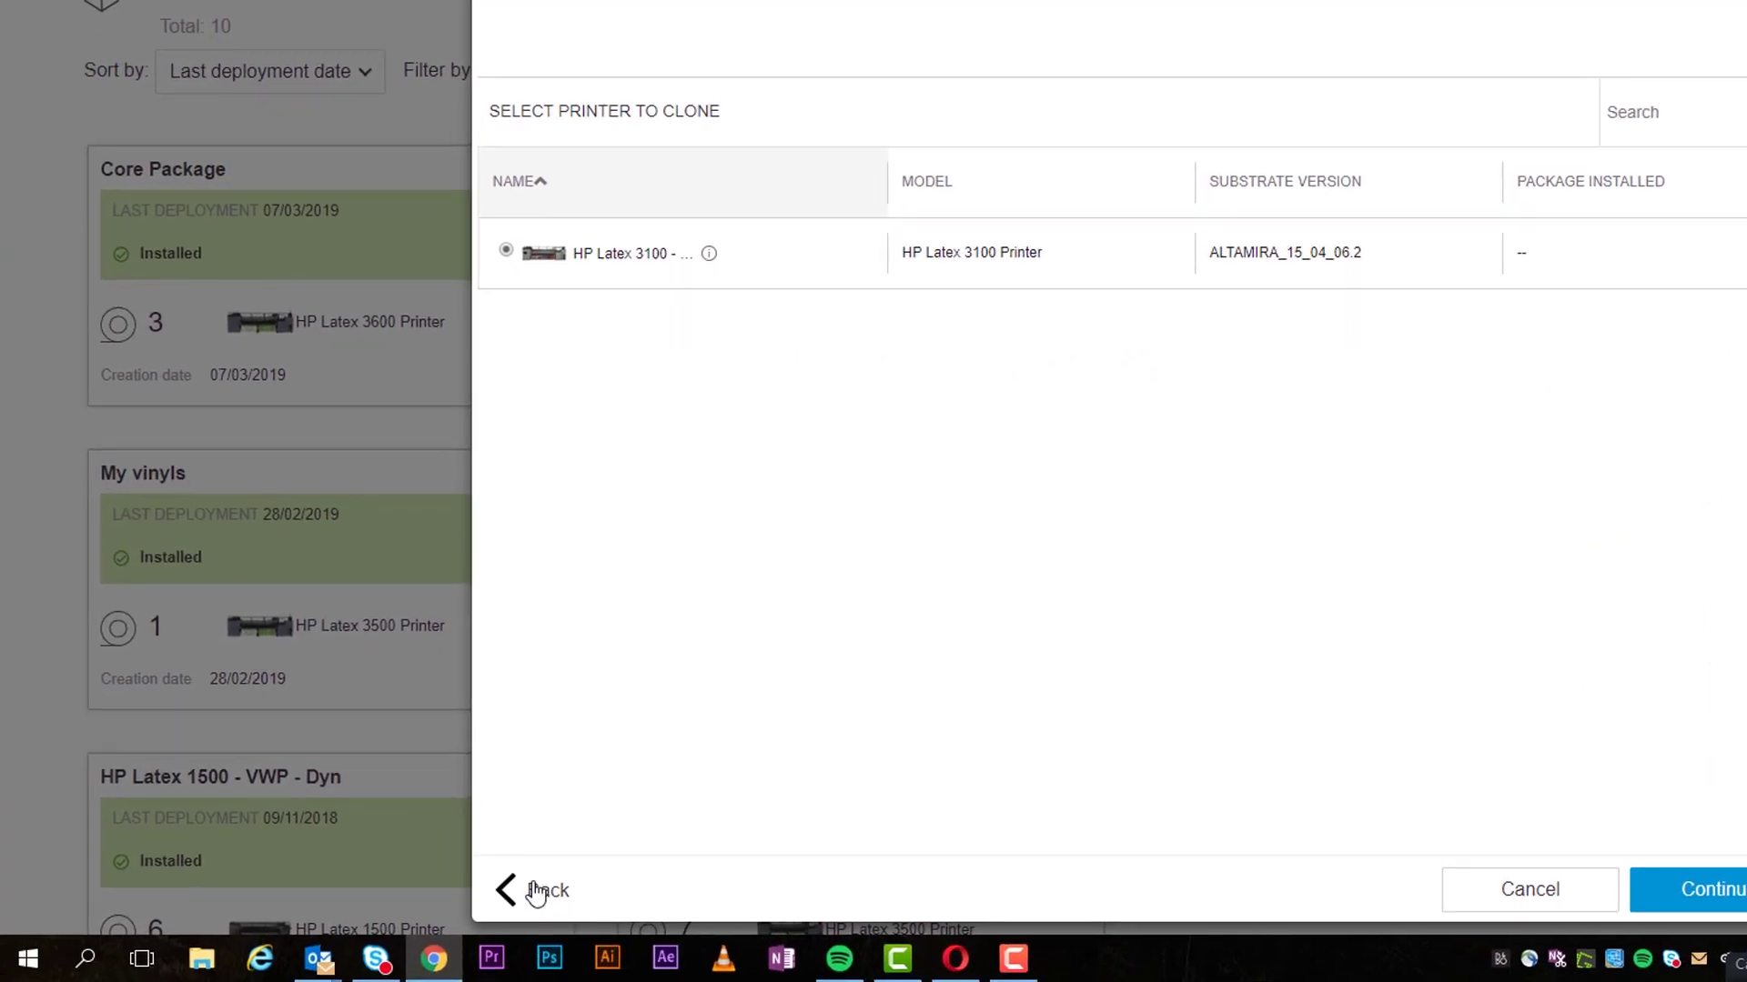
left_click(537, 892)
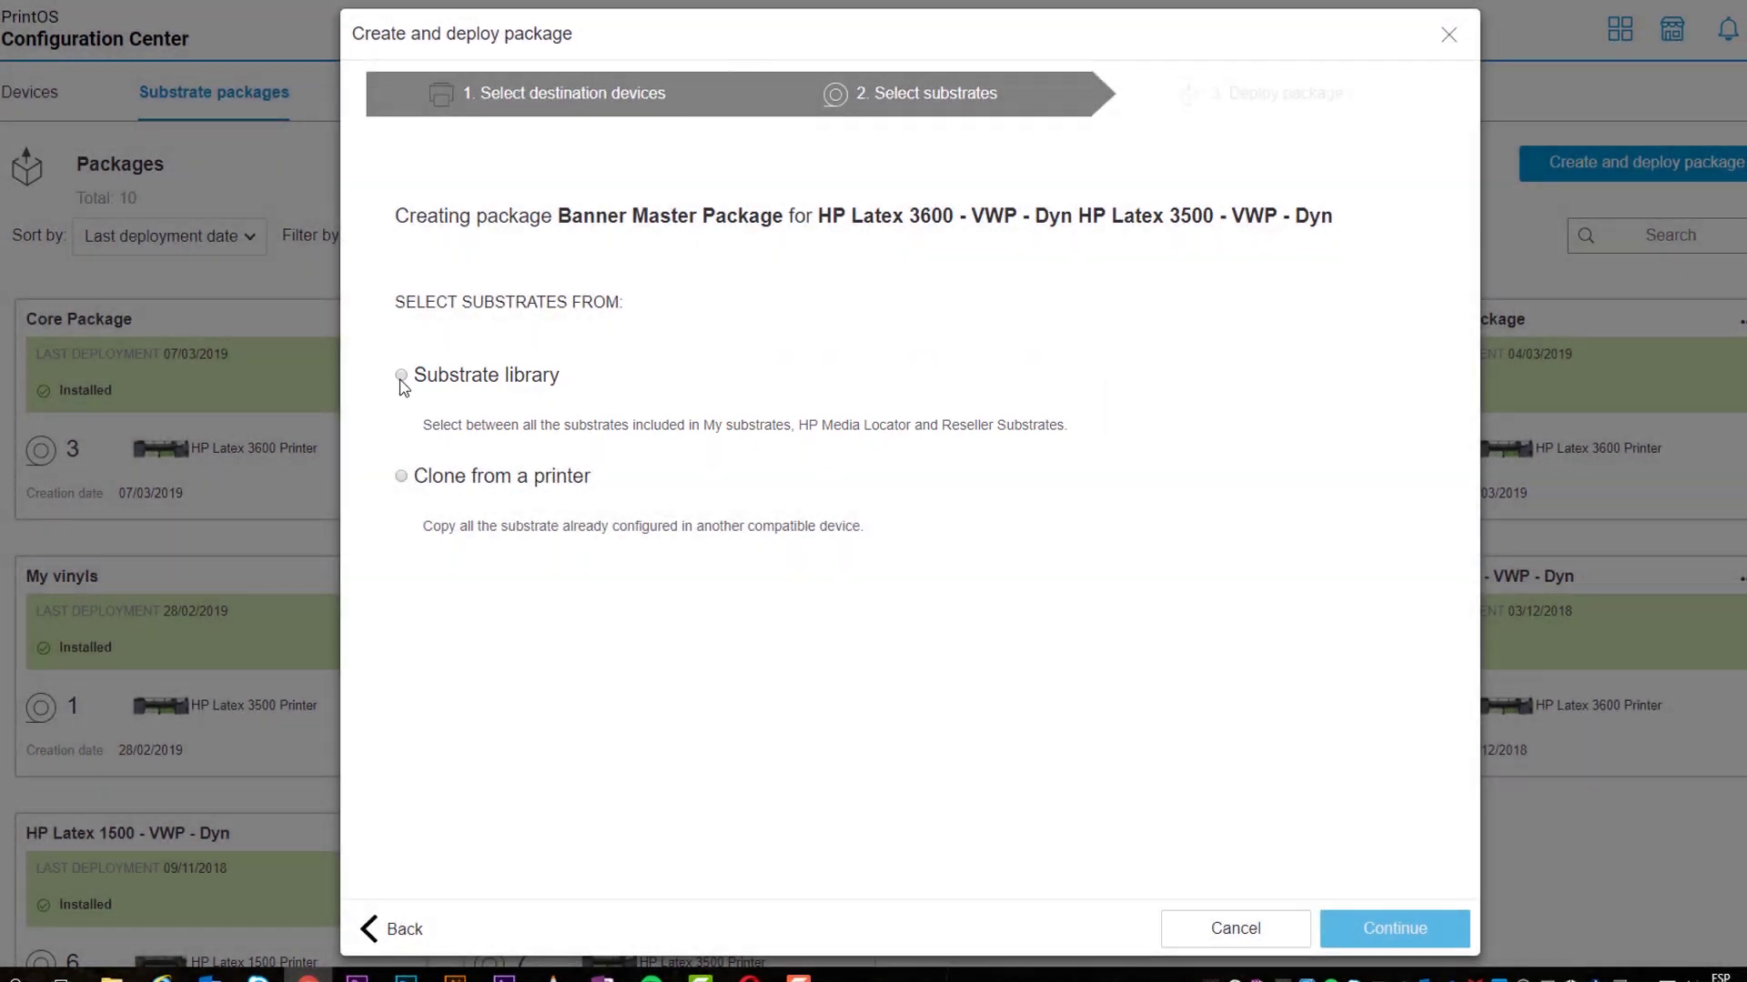
left_click(401, 375)
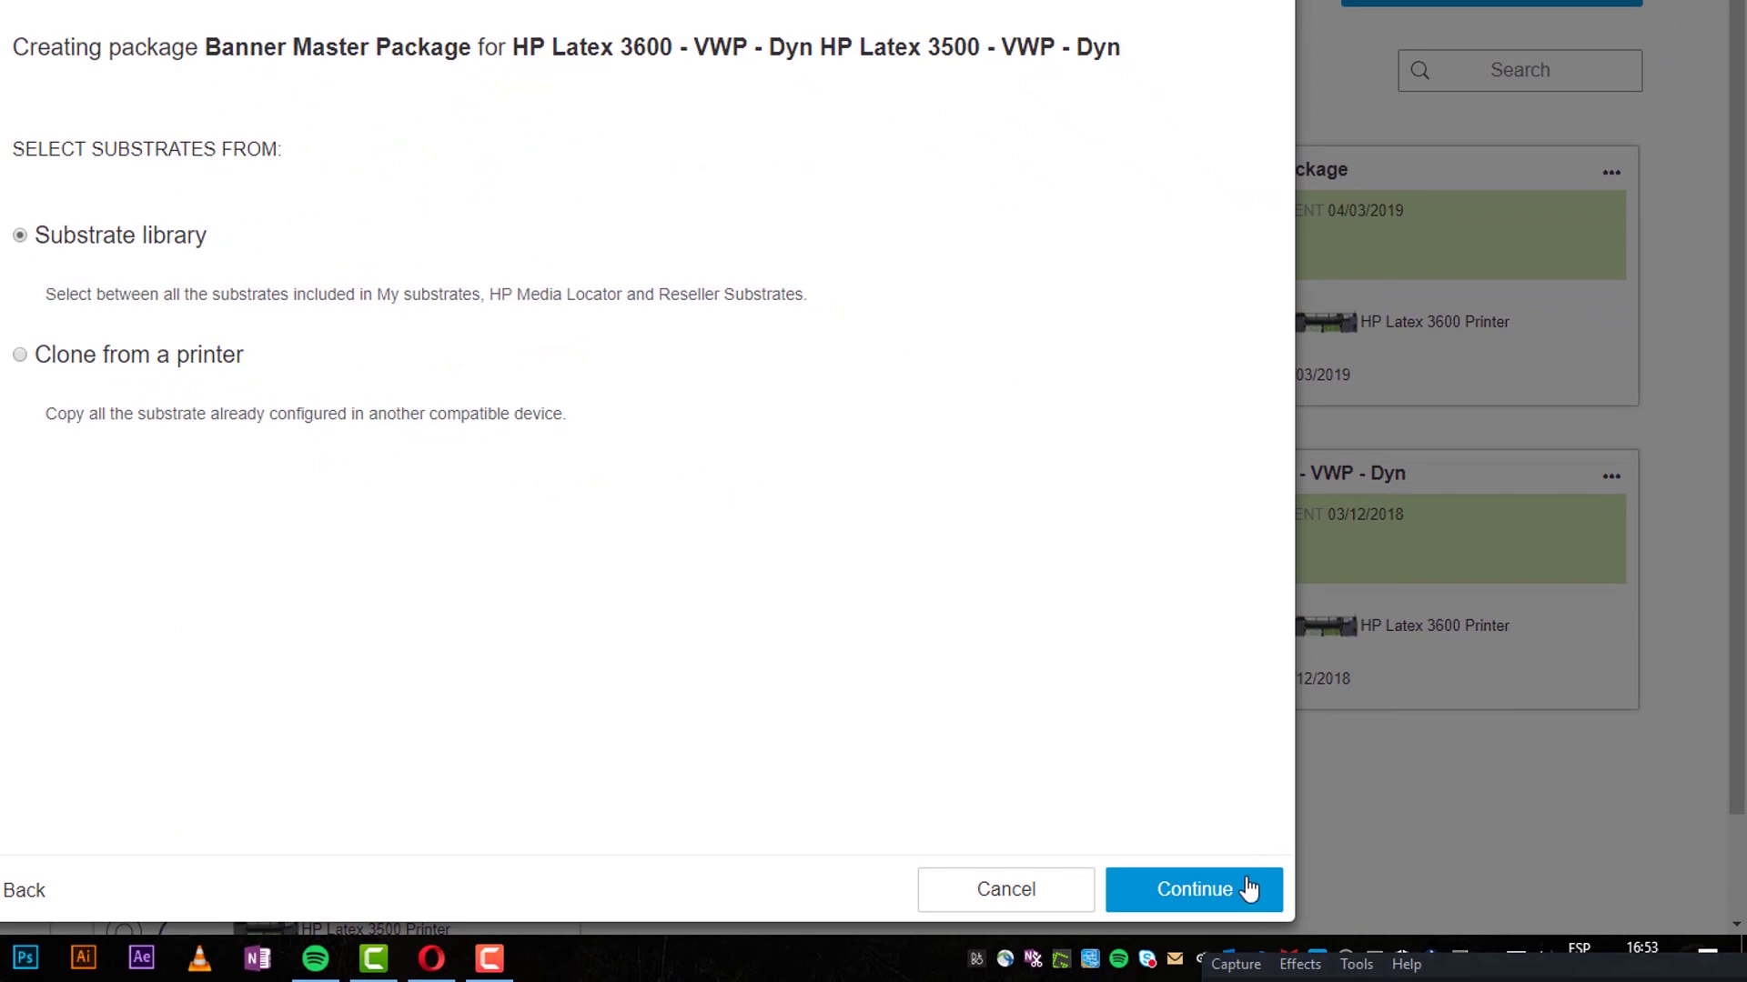
Include HP Media Locator and Reseller substrates, filter by 'Banner', and tick both BACKLIT COATED substrates and FRONTLIT 13oz/440g.
left_click(1249, 888)
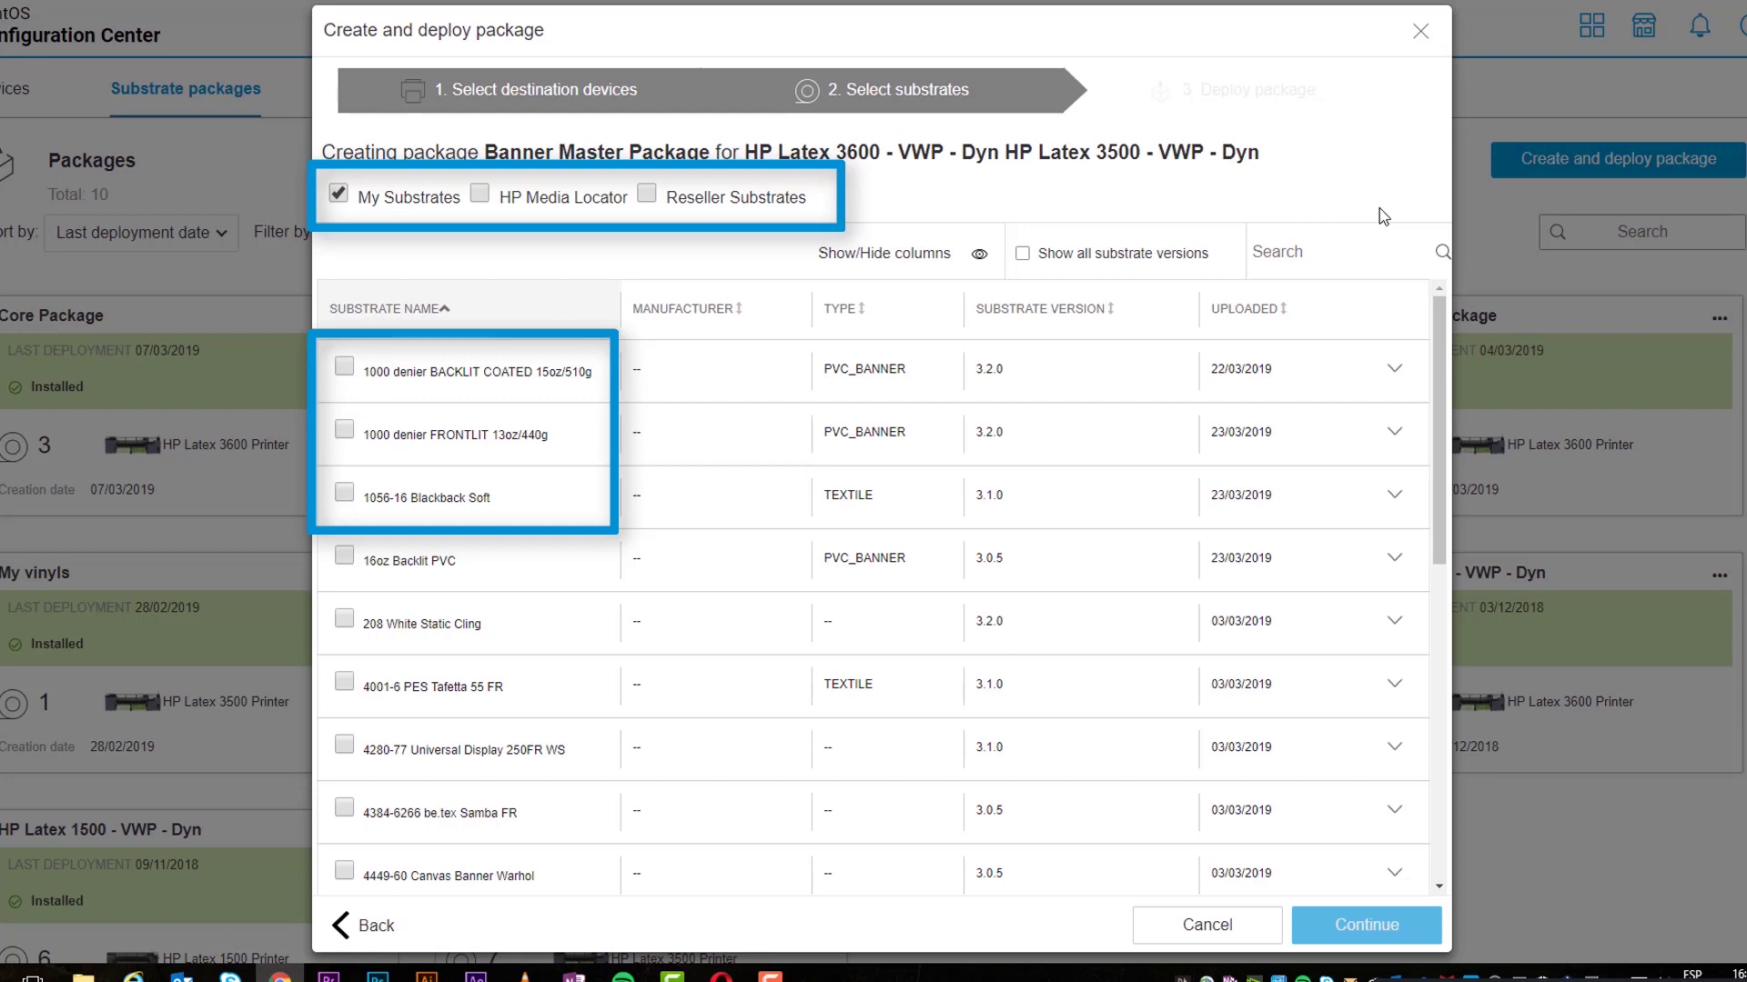
left_click(479, 193)
left_click(647, 192)
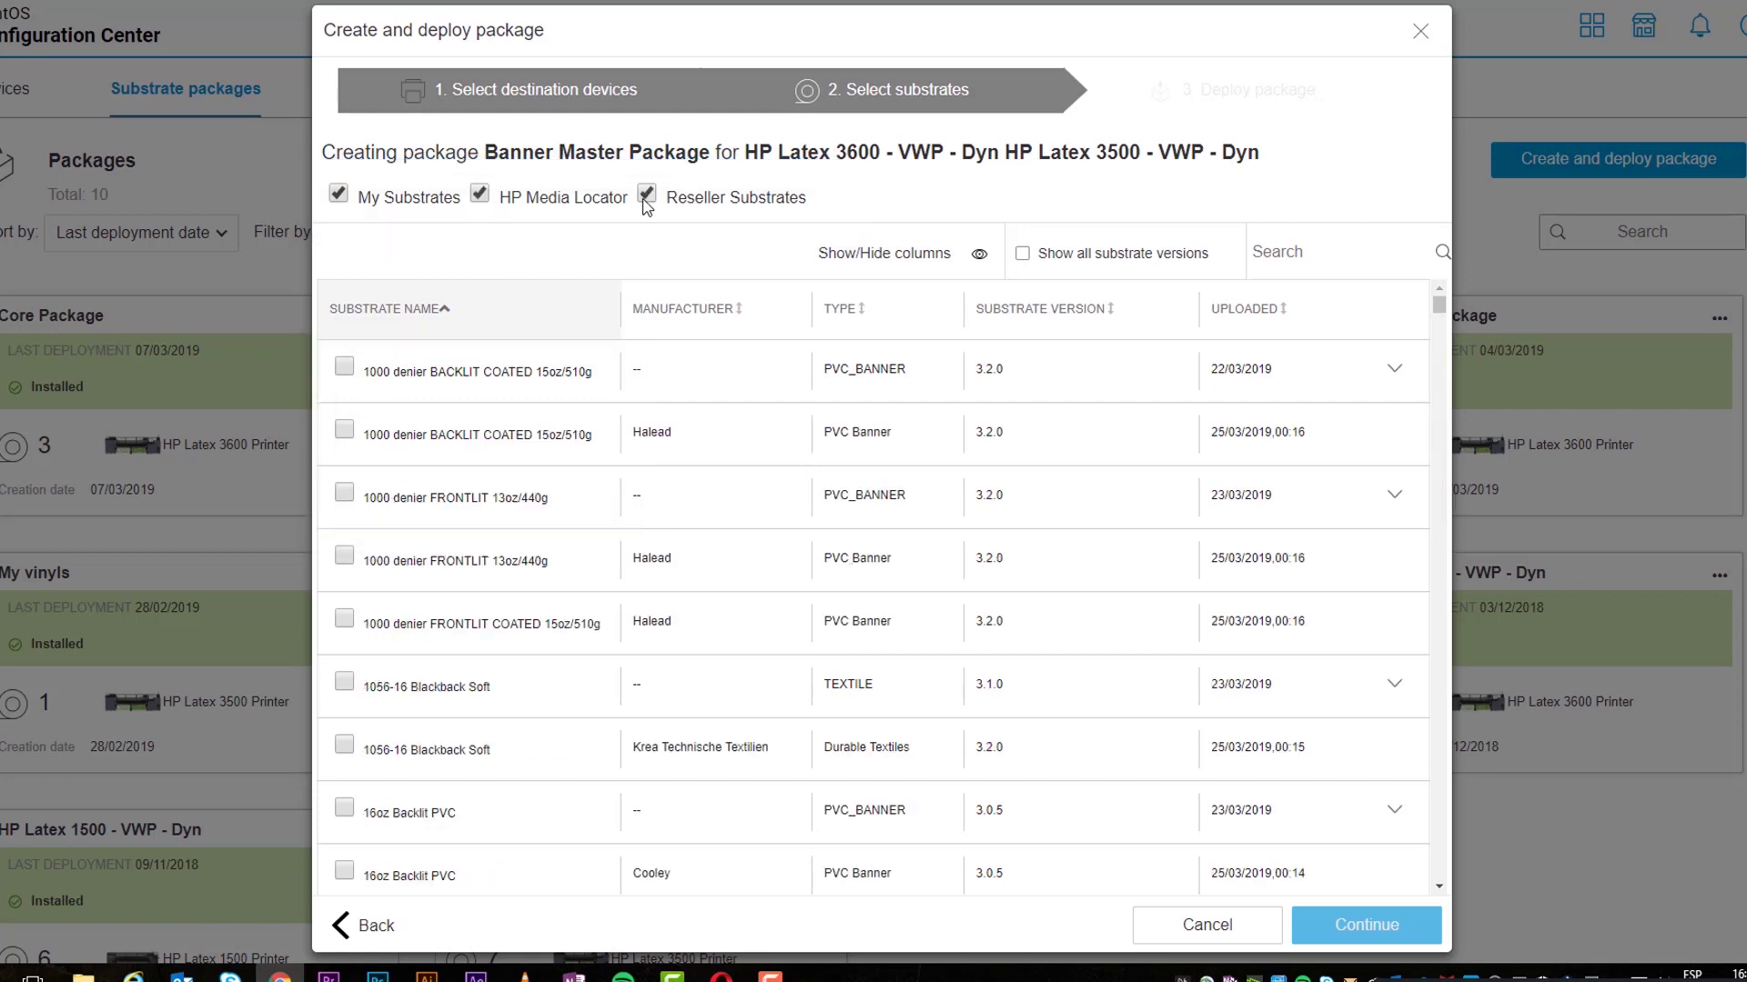
type("Banner")
left_click(344, 365)
left_click(343, 430)
left_click(344, 493)
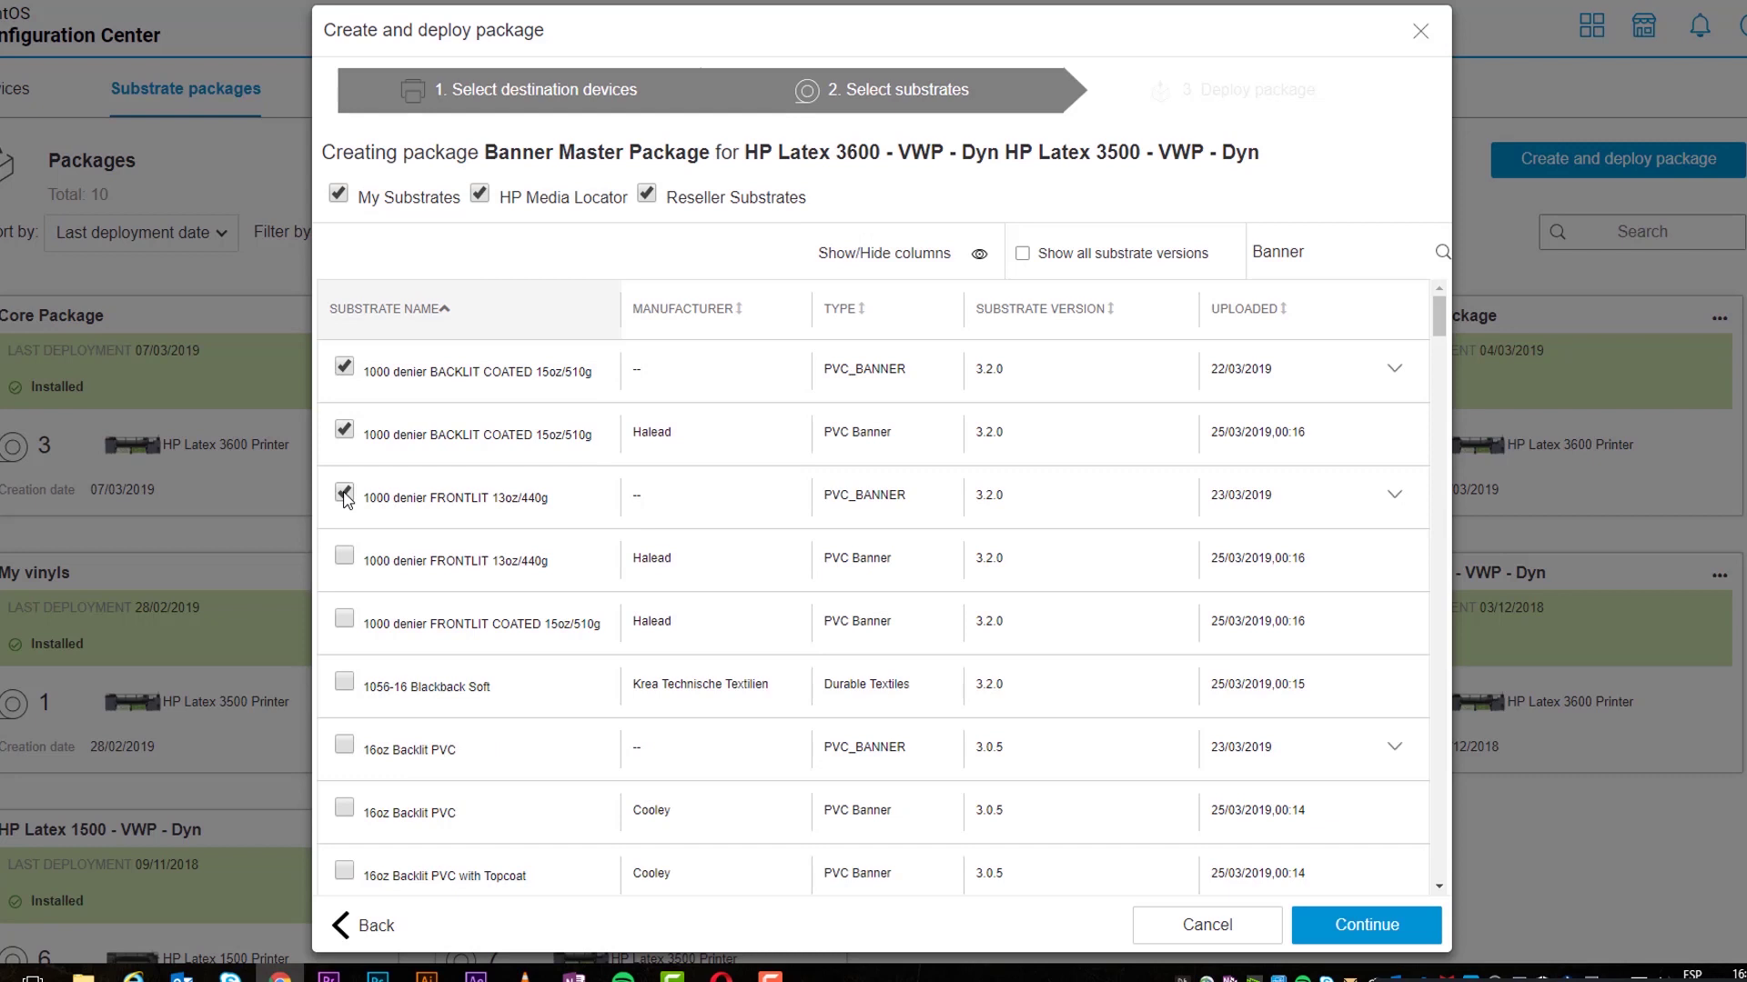
Choose the Replace option, review the package's substrates, and start deploying to the printers.
left_click(1341, 928)
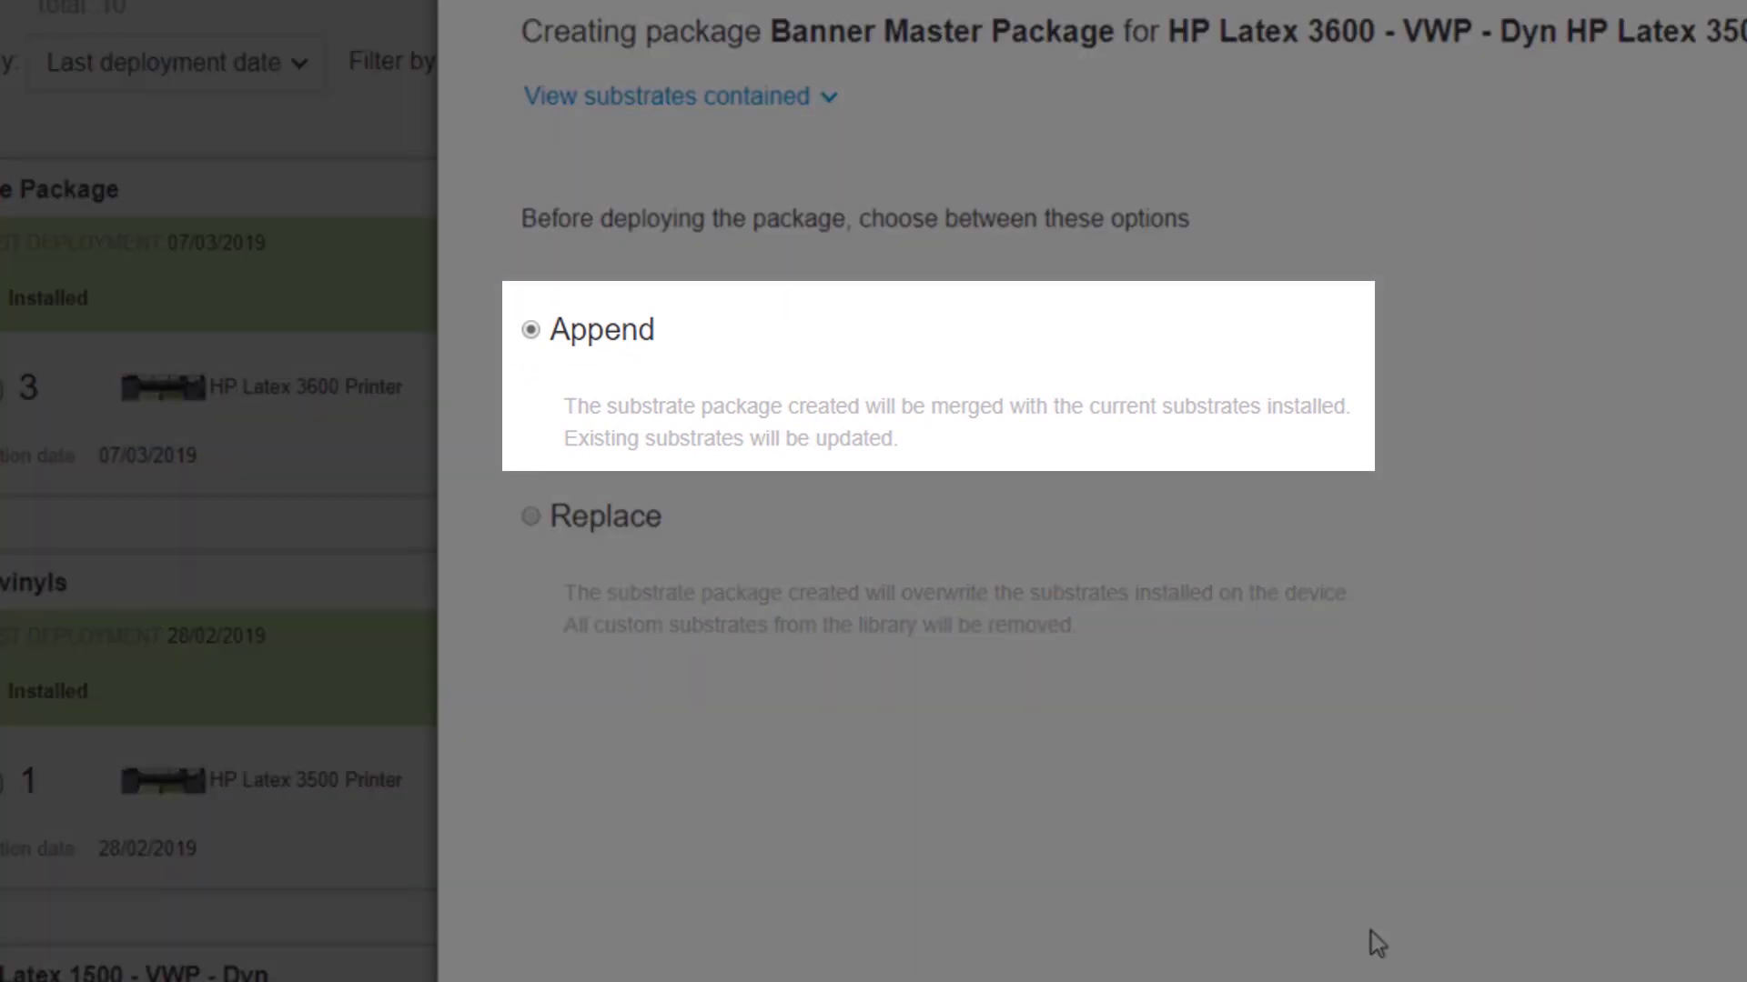
left_click(532, 518)
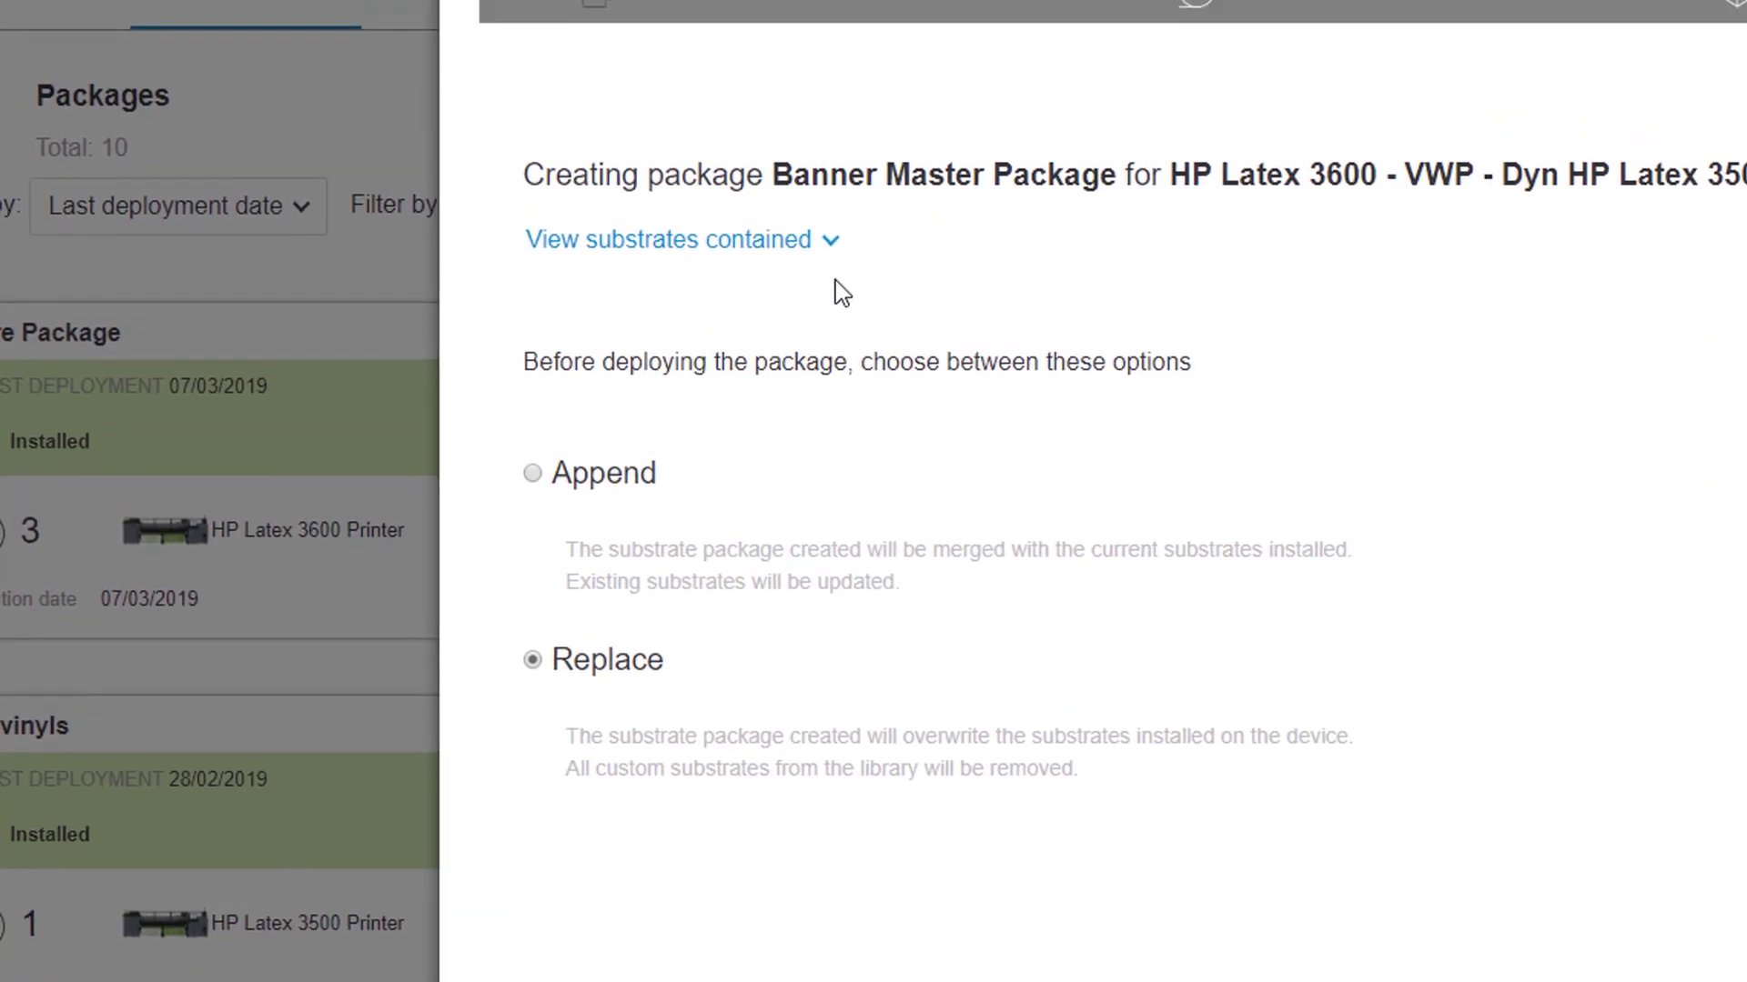
left_click(829, 96)
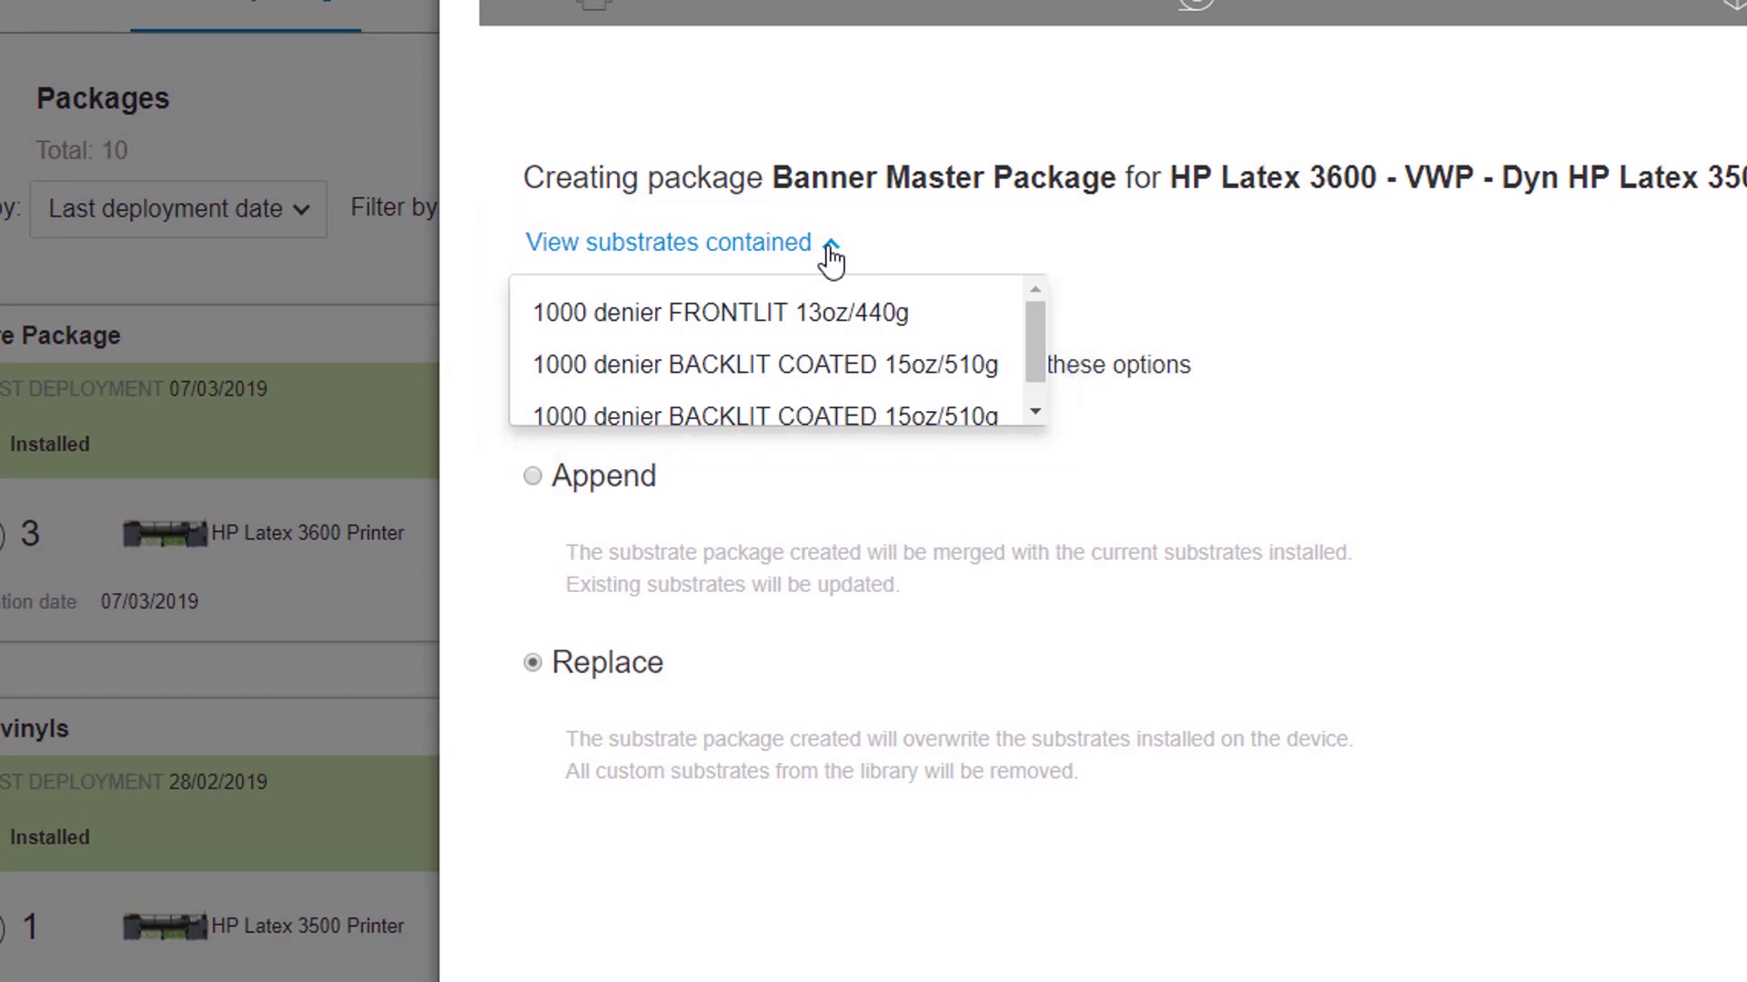
left_click(830, 247)
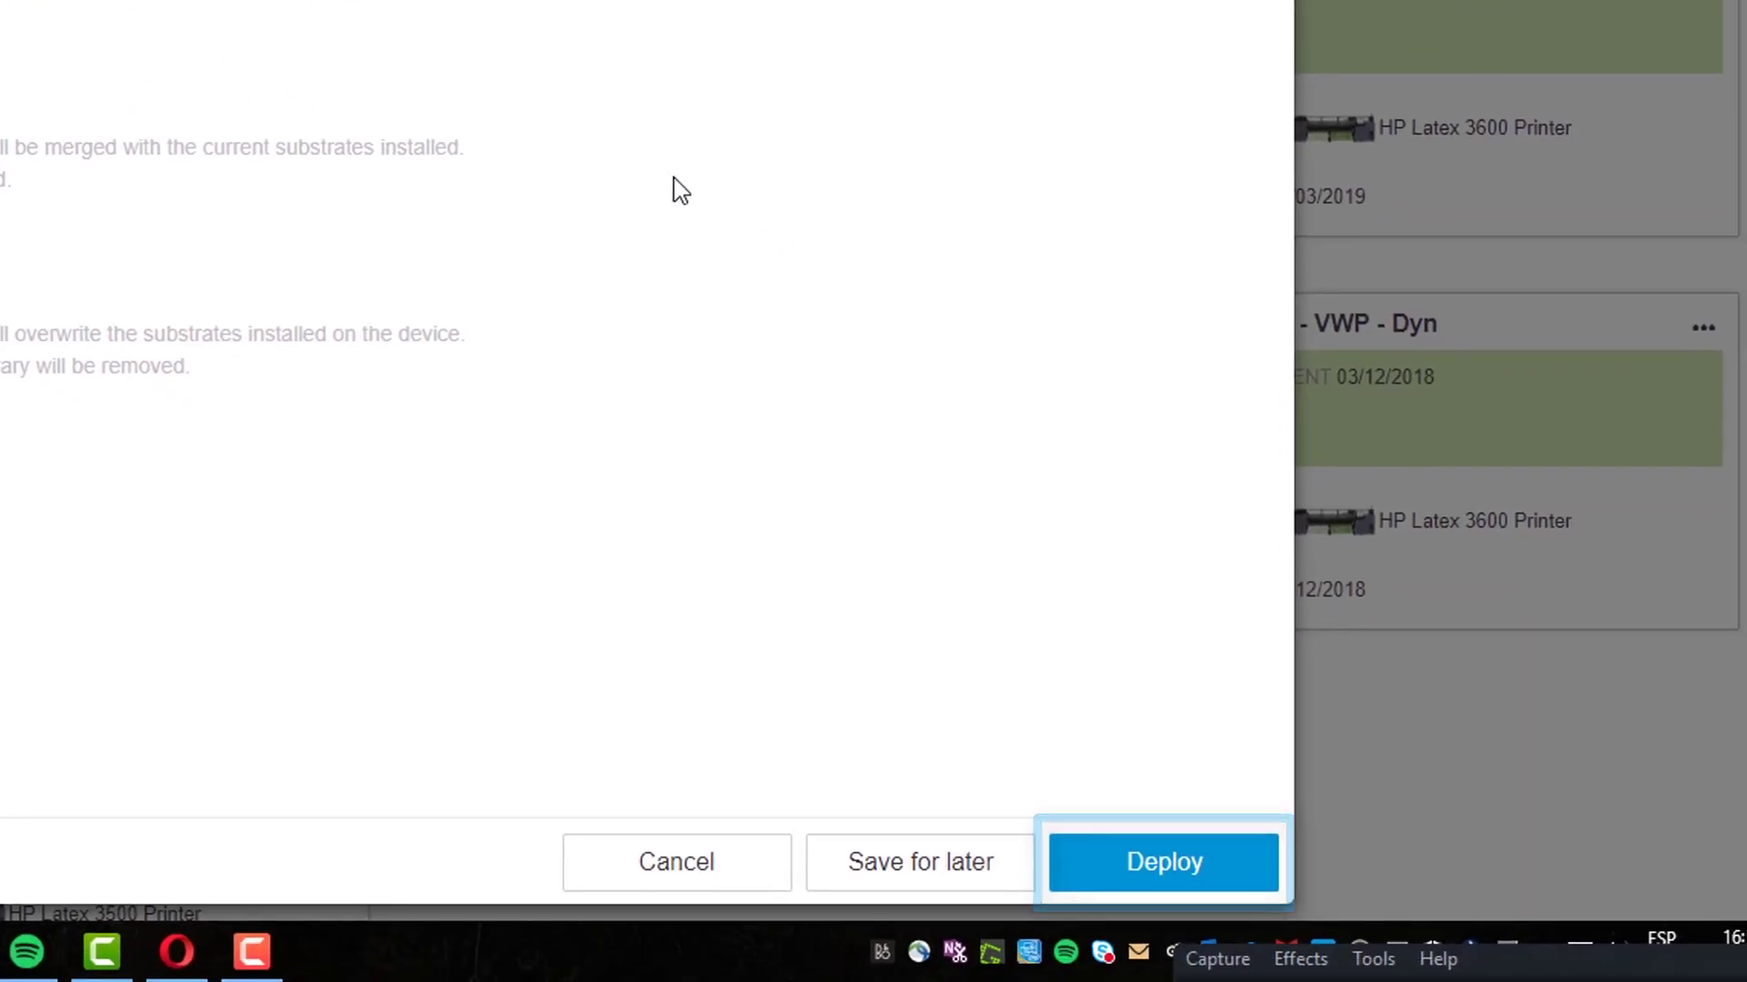
left_click(1231, 870)
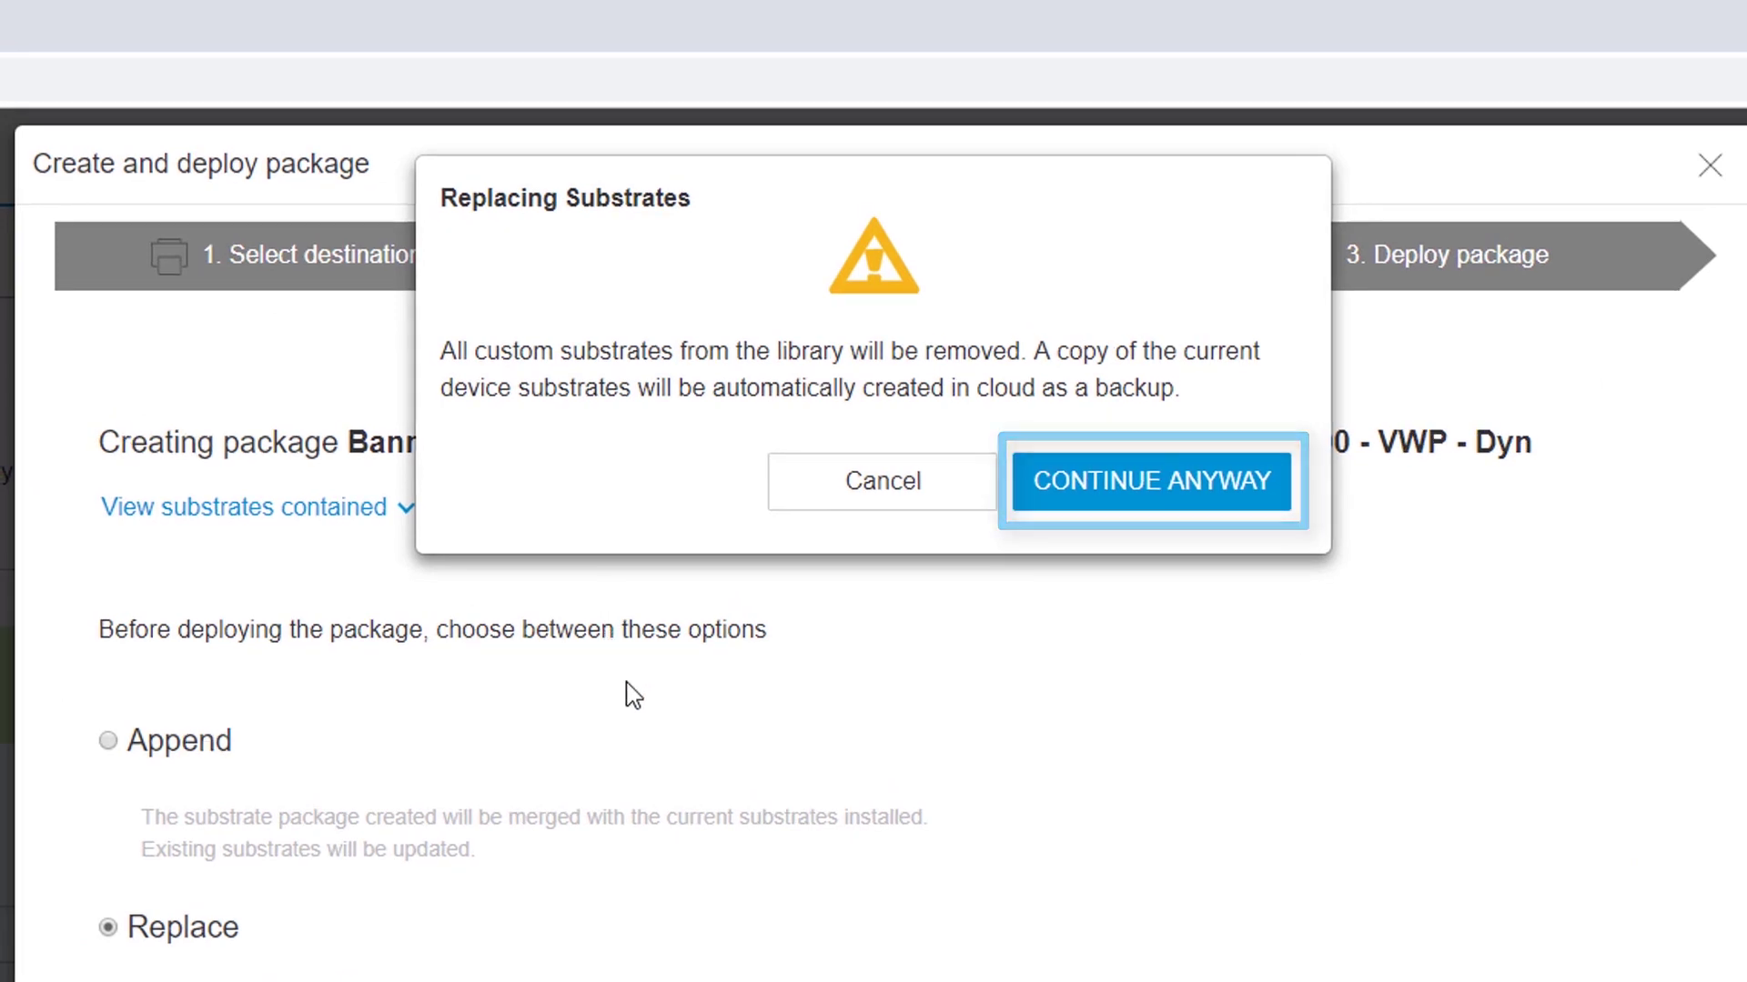
Accept replacing the custom substrates and dismiss the deployment success message.
left_click(1247, 498)
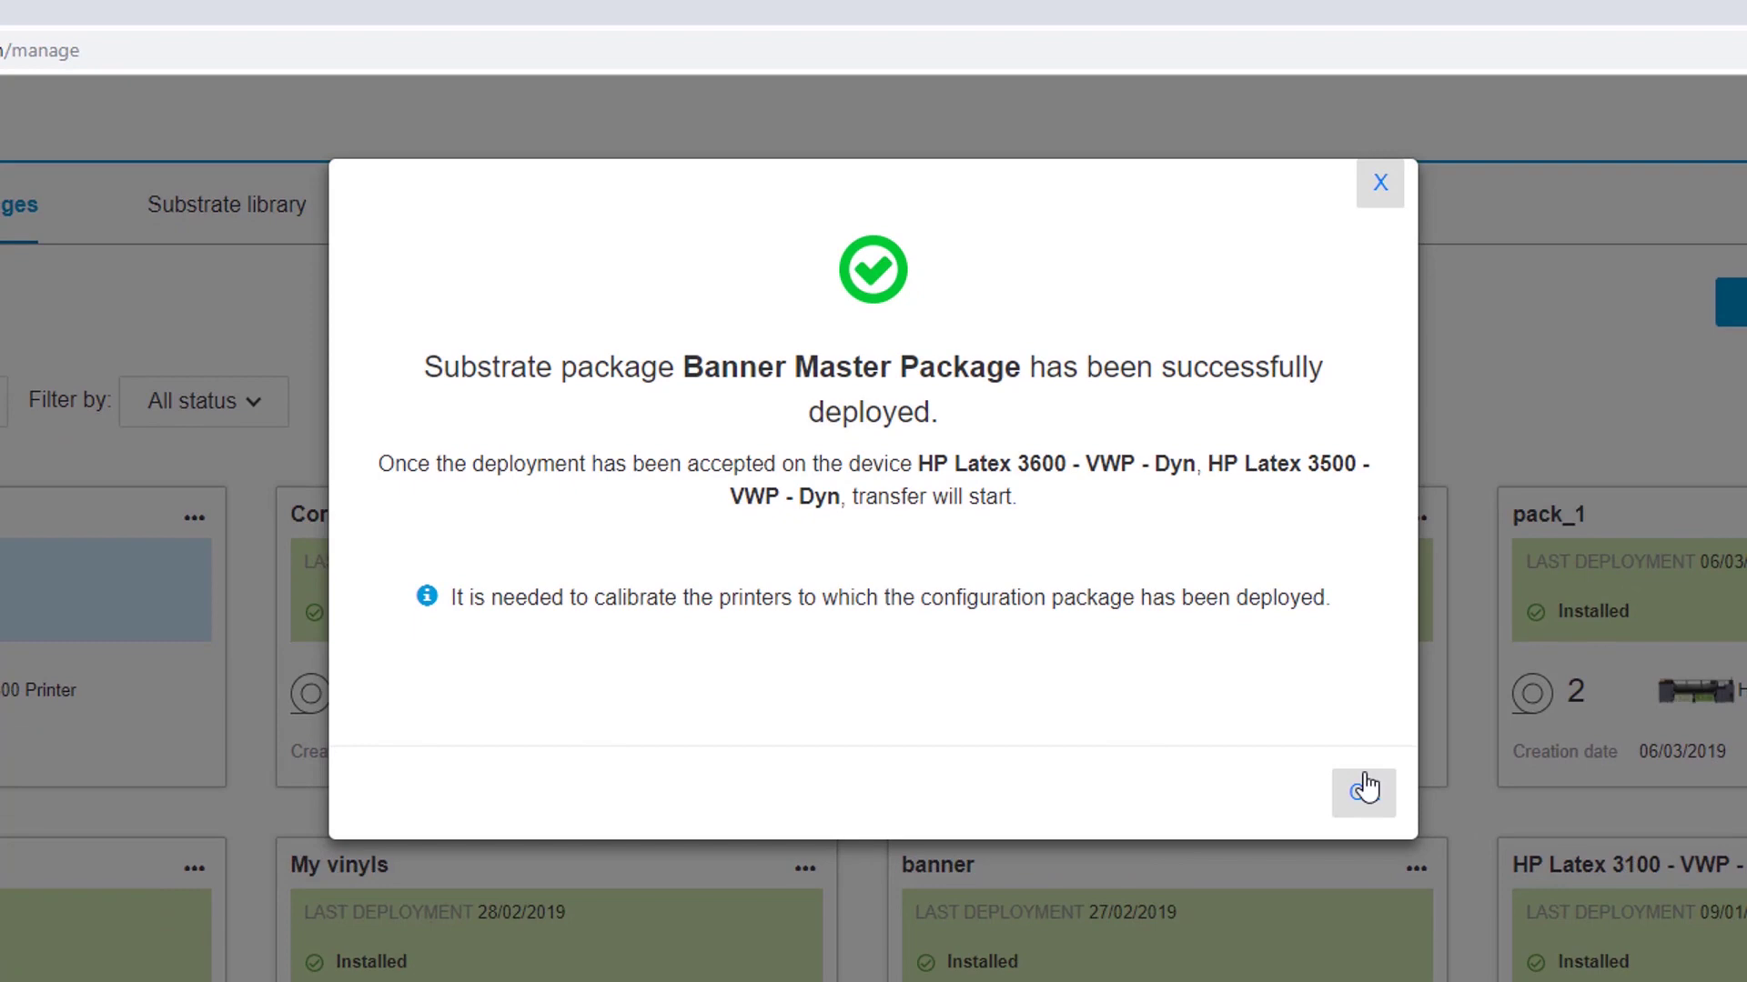
left_click(1363, 793)
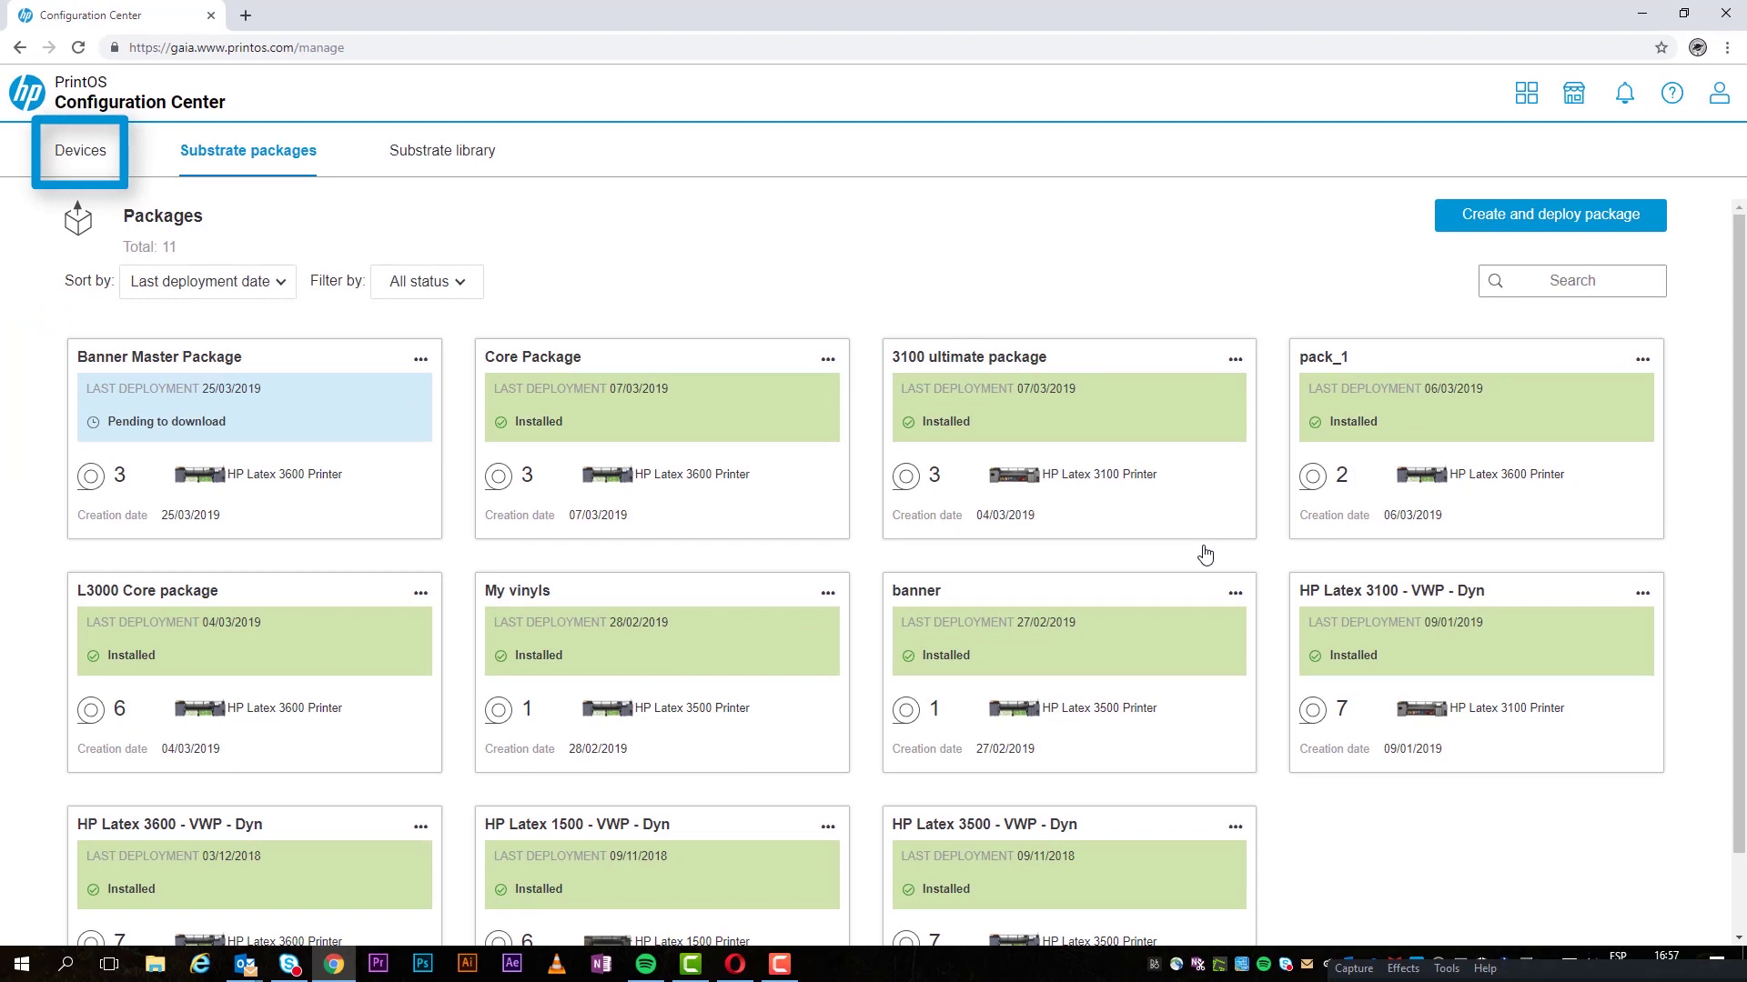
Filter the devices to those with packages to install and open the HP Latex 3600 - VWP - Dyn details.
left_click(84, 156)
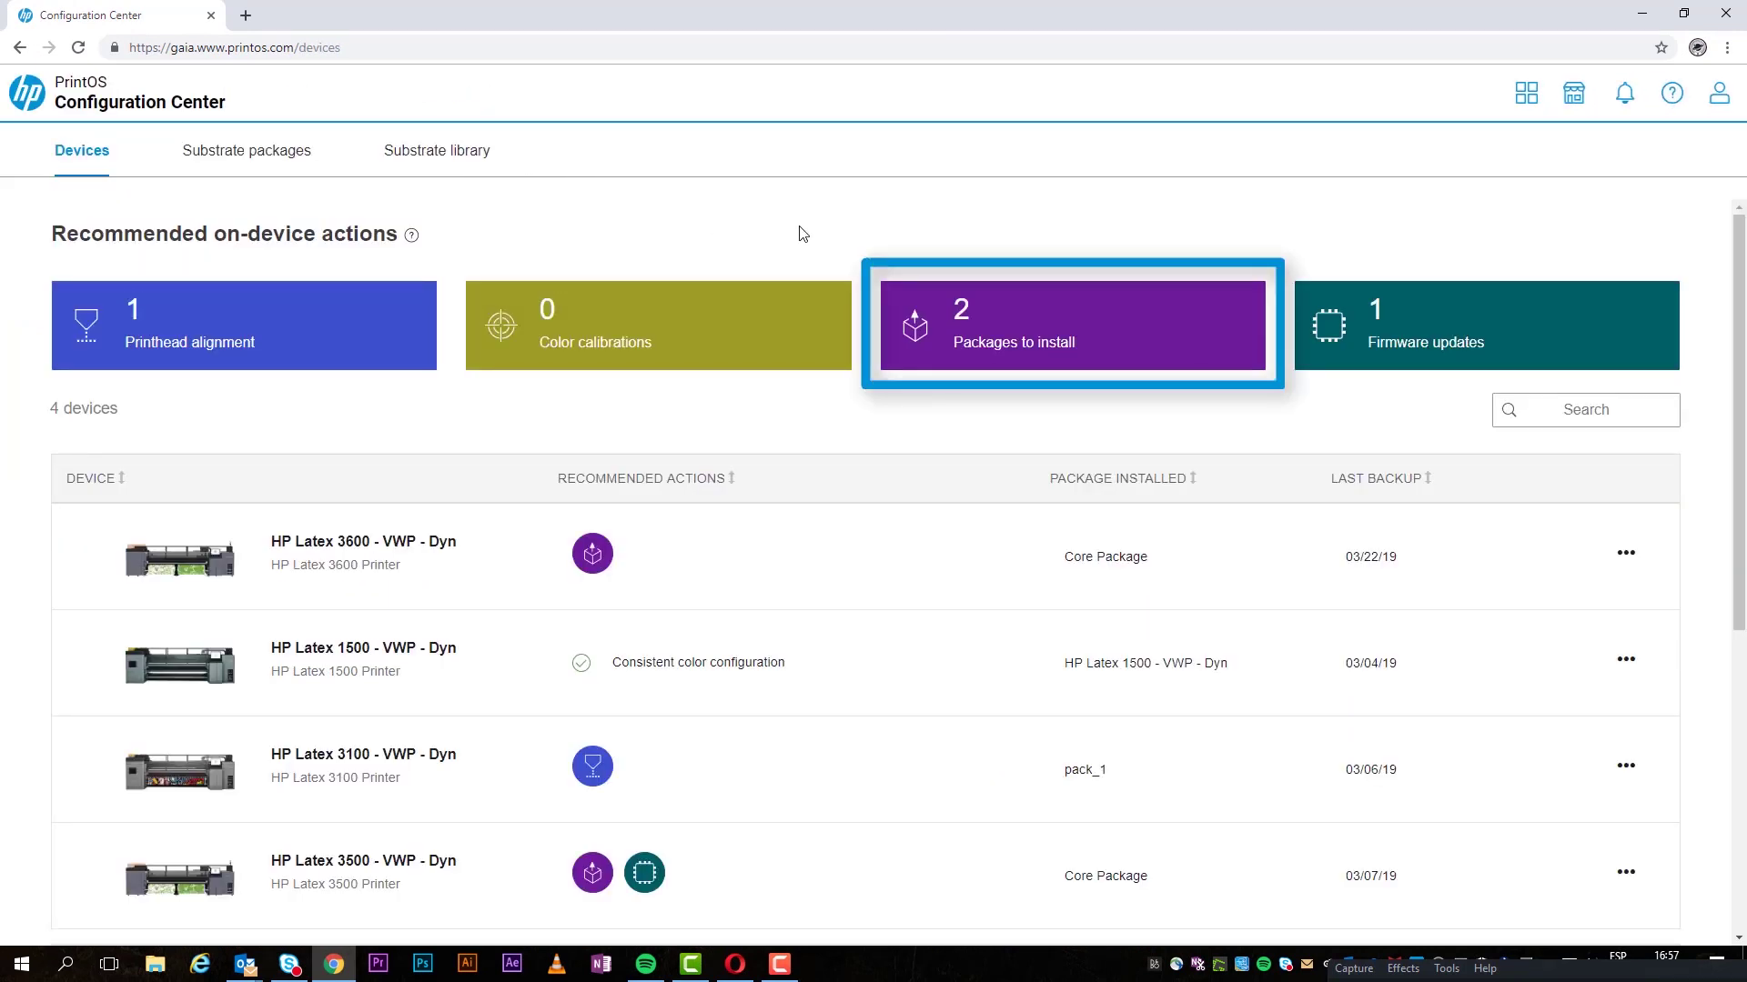
left_click(1138, 340)
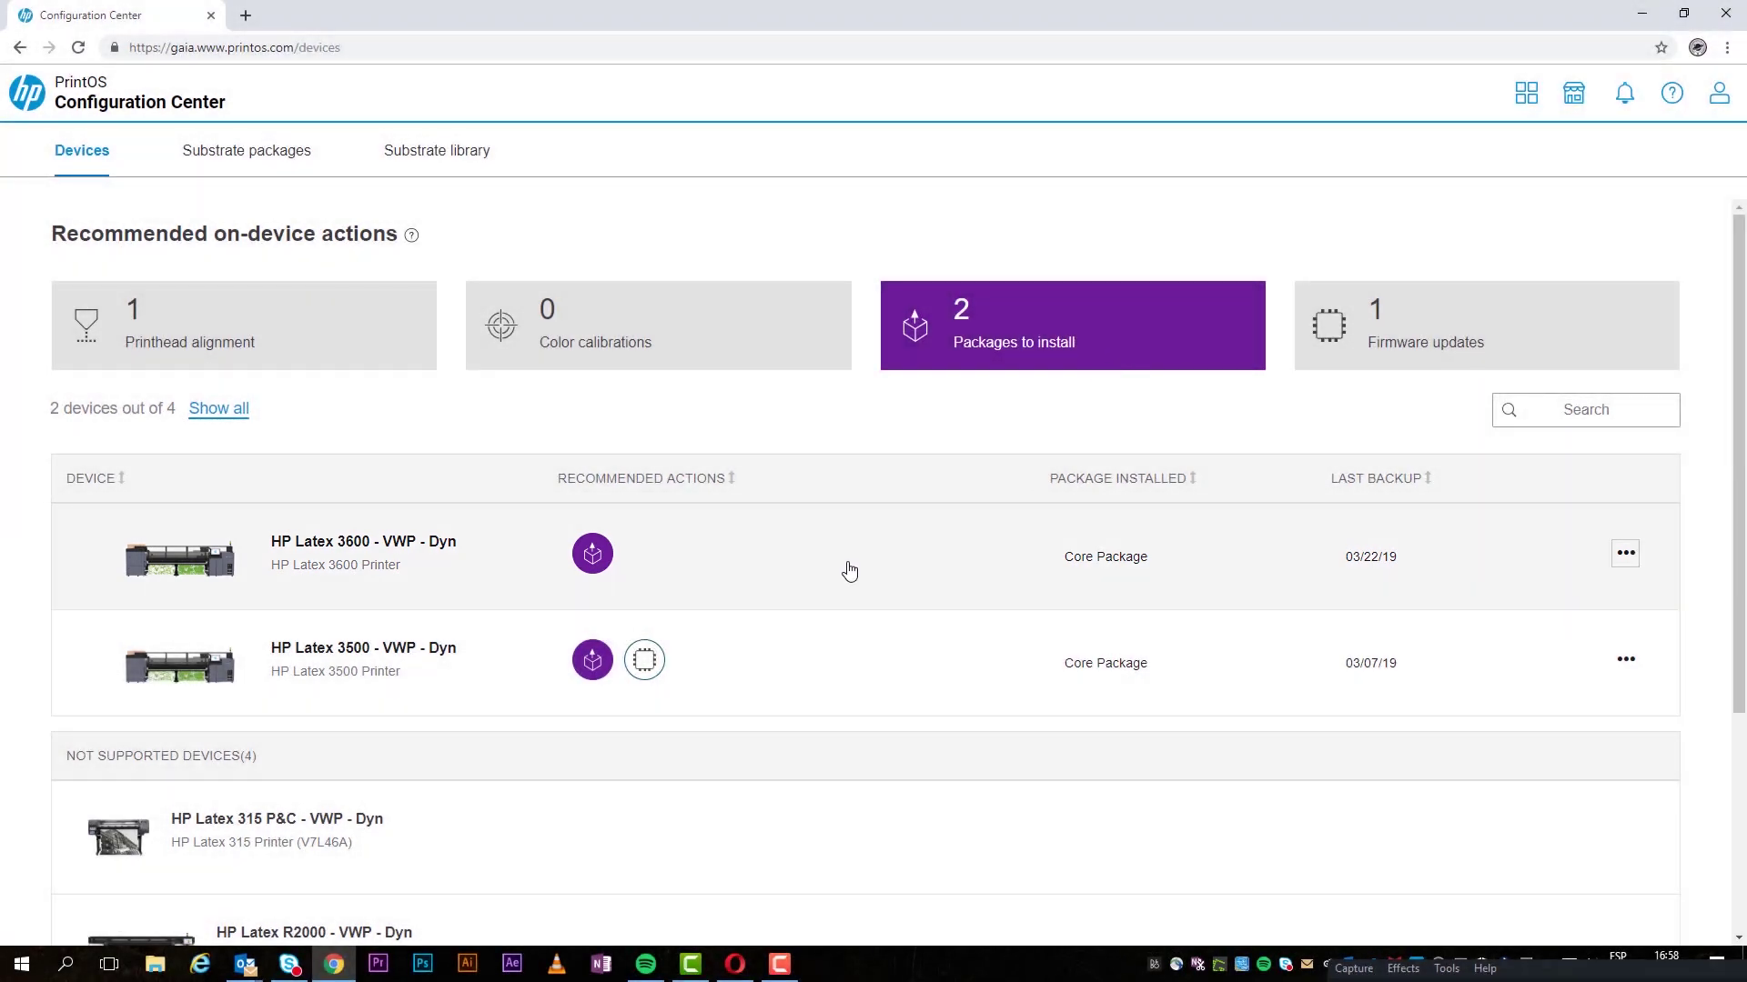
left_click(846, 573)
scroll(992, 468, "down", 3)
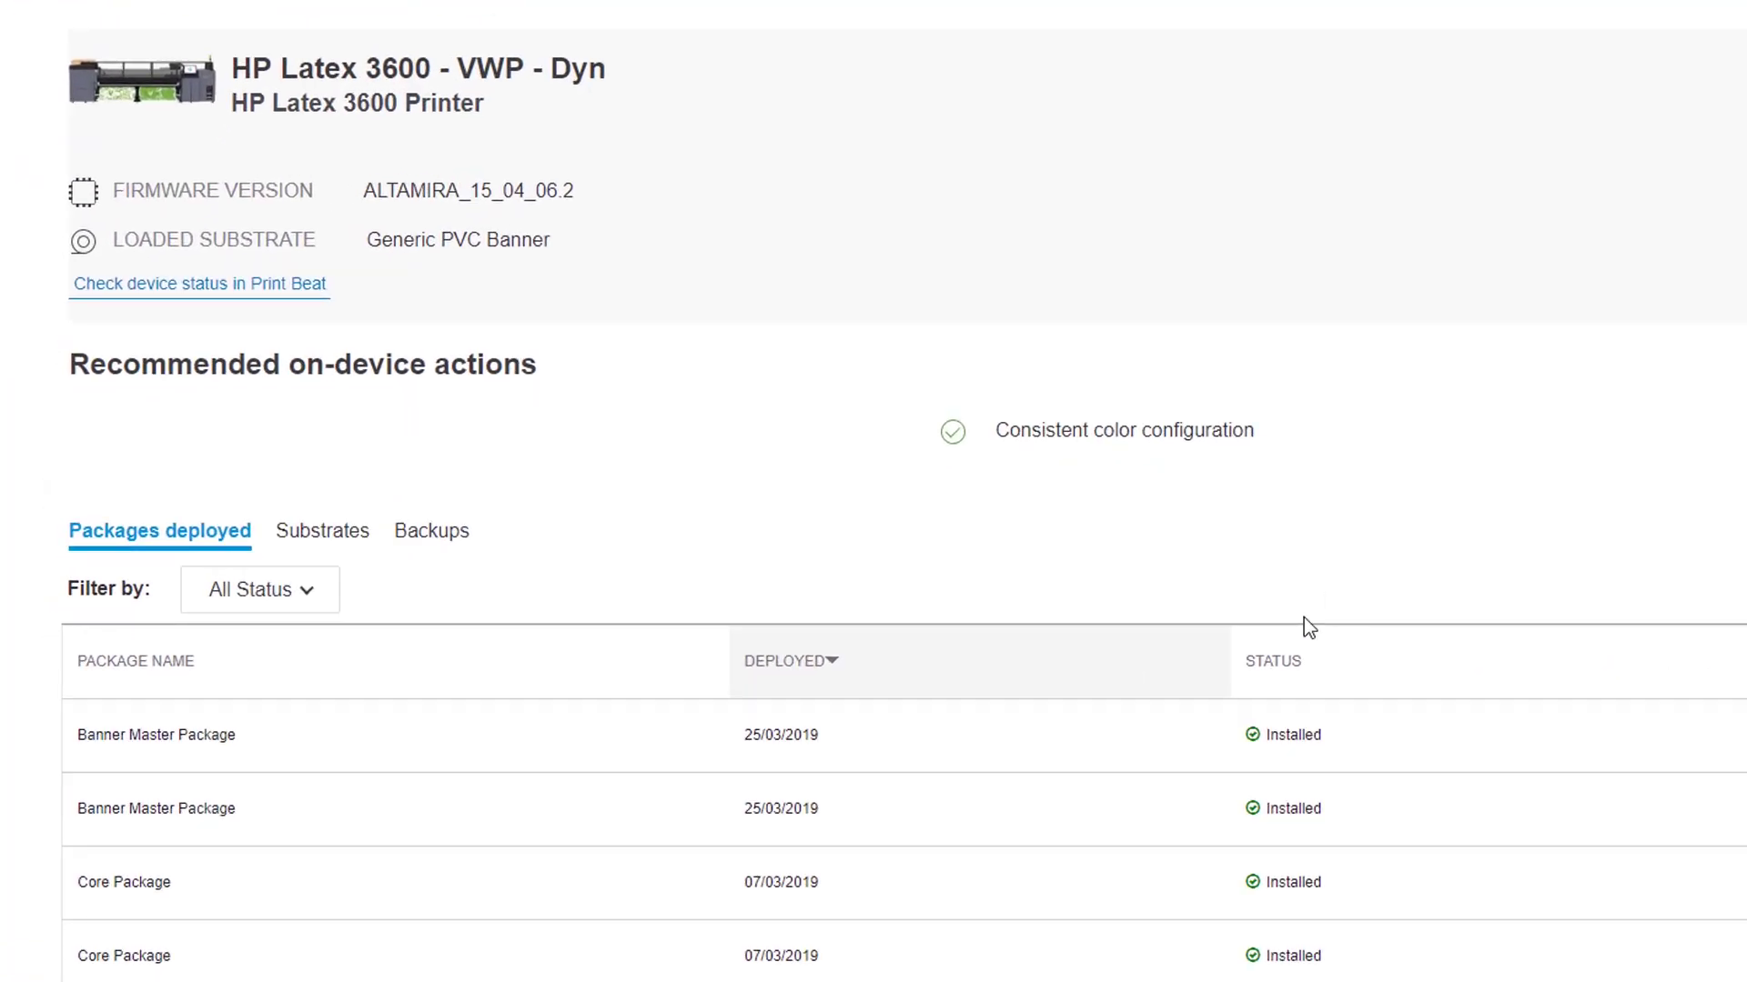
View the HP Latex 3600's installed substrates, then its list of backups.
left_click(344, 551)
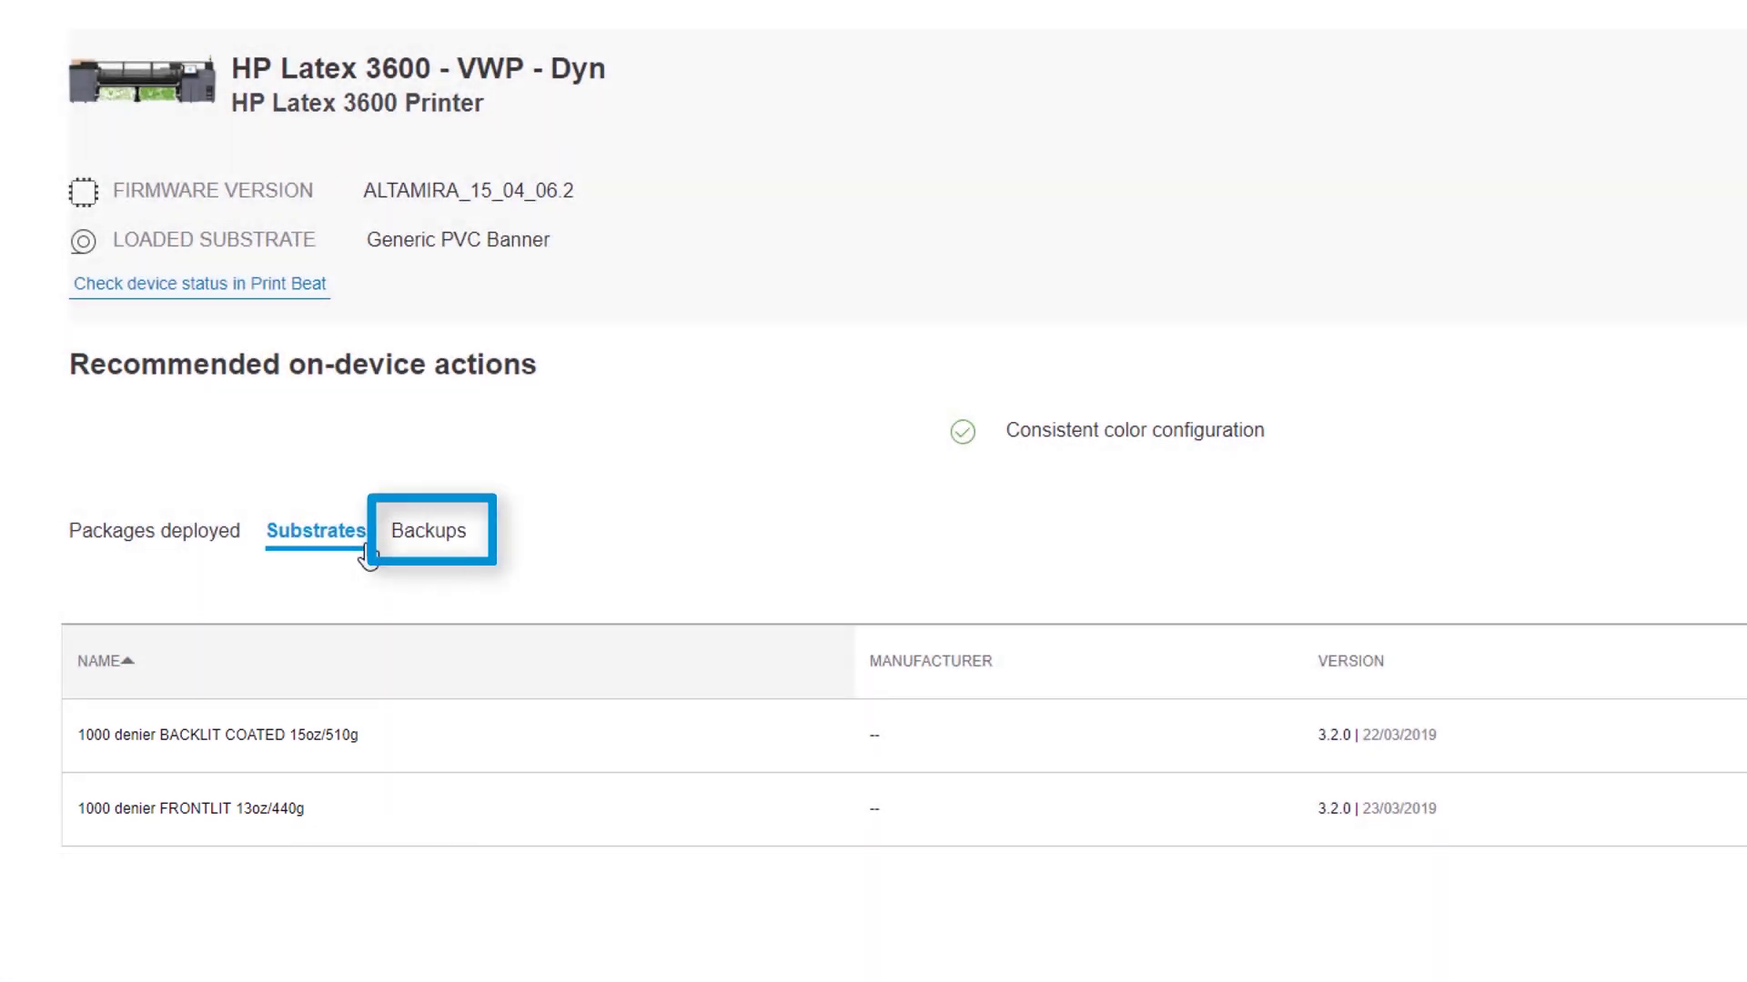
left_click(464, 546)
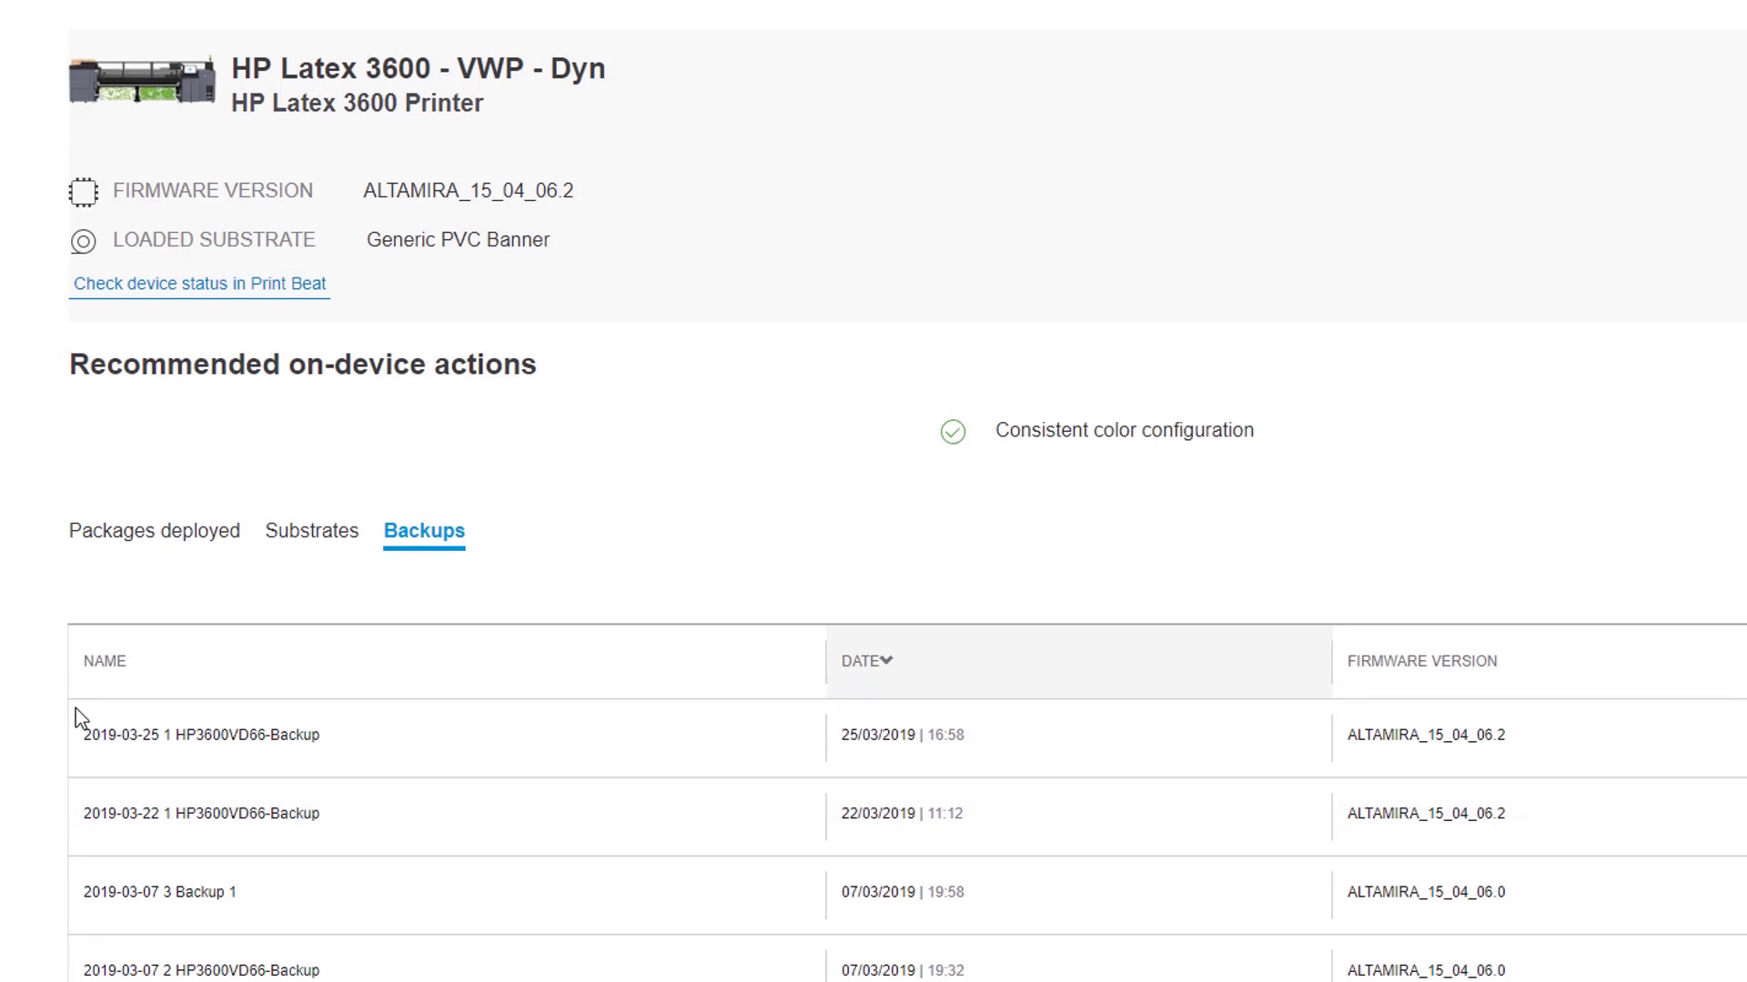
Restore the newest 2019-03-25 1 HP3600VD66-Backup onto the HP Latex 3600.
left_click(552, 755)
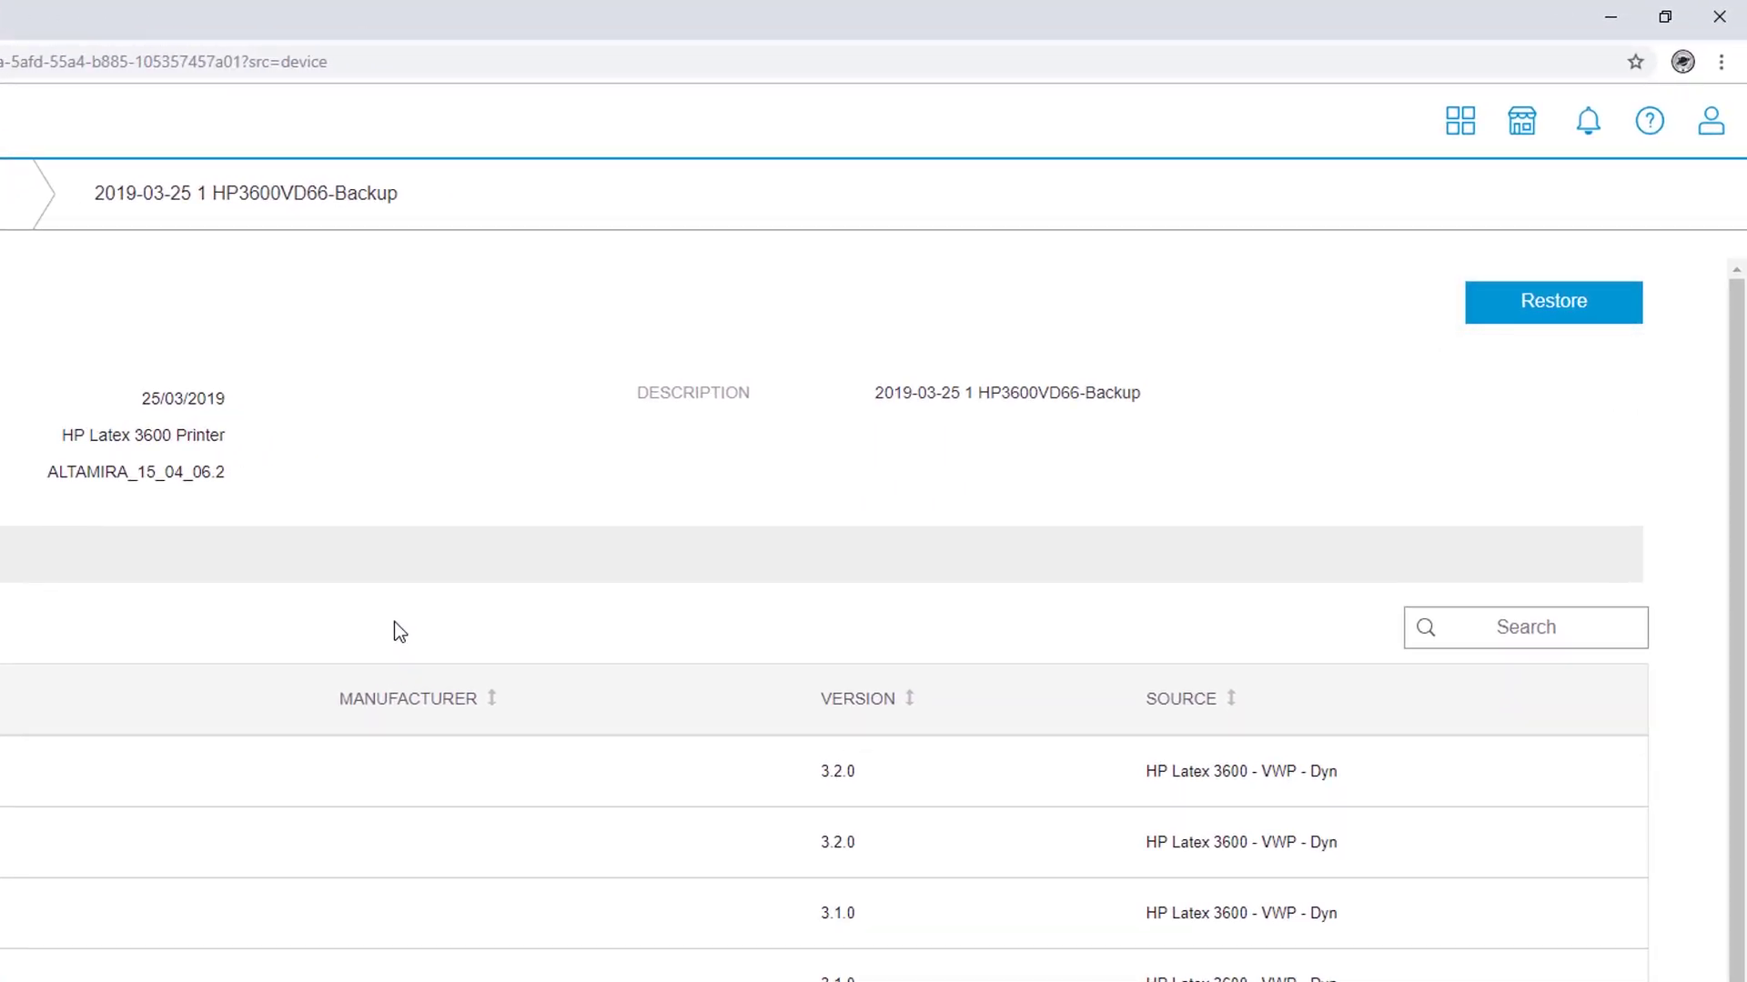
left_click(1623, 311)
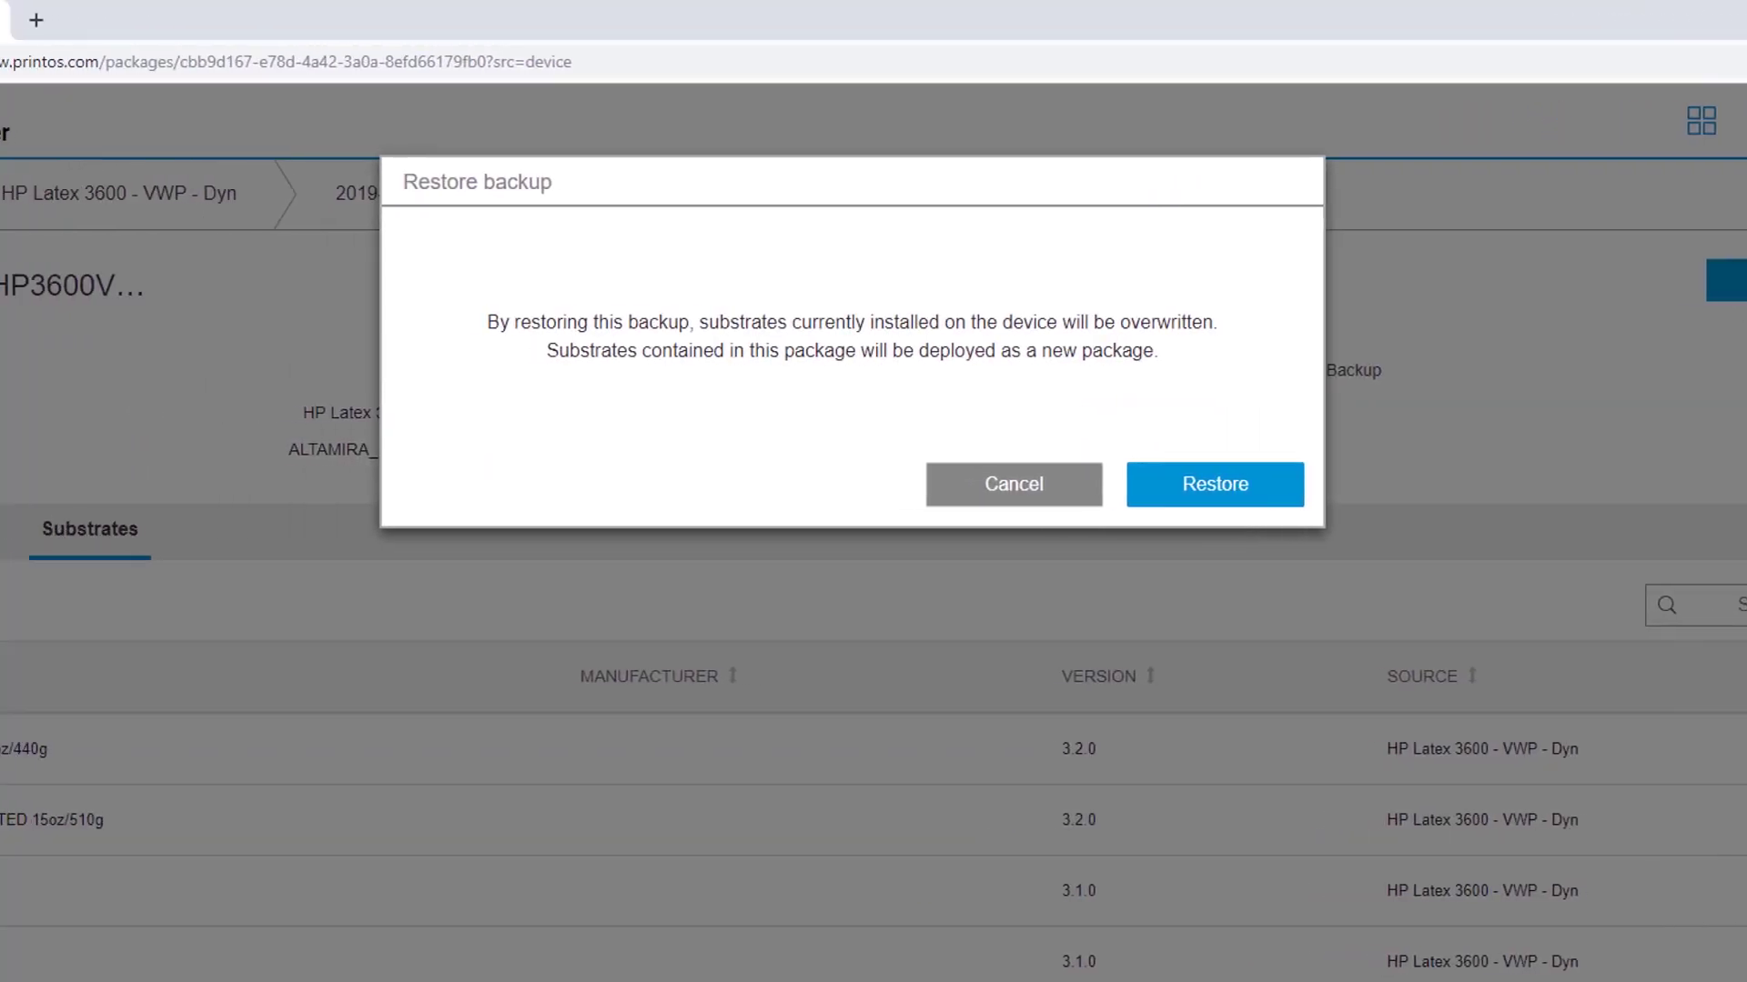
left_click(1072, 491)
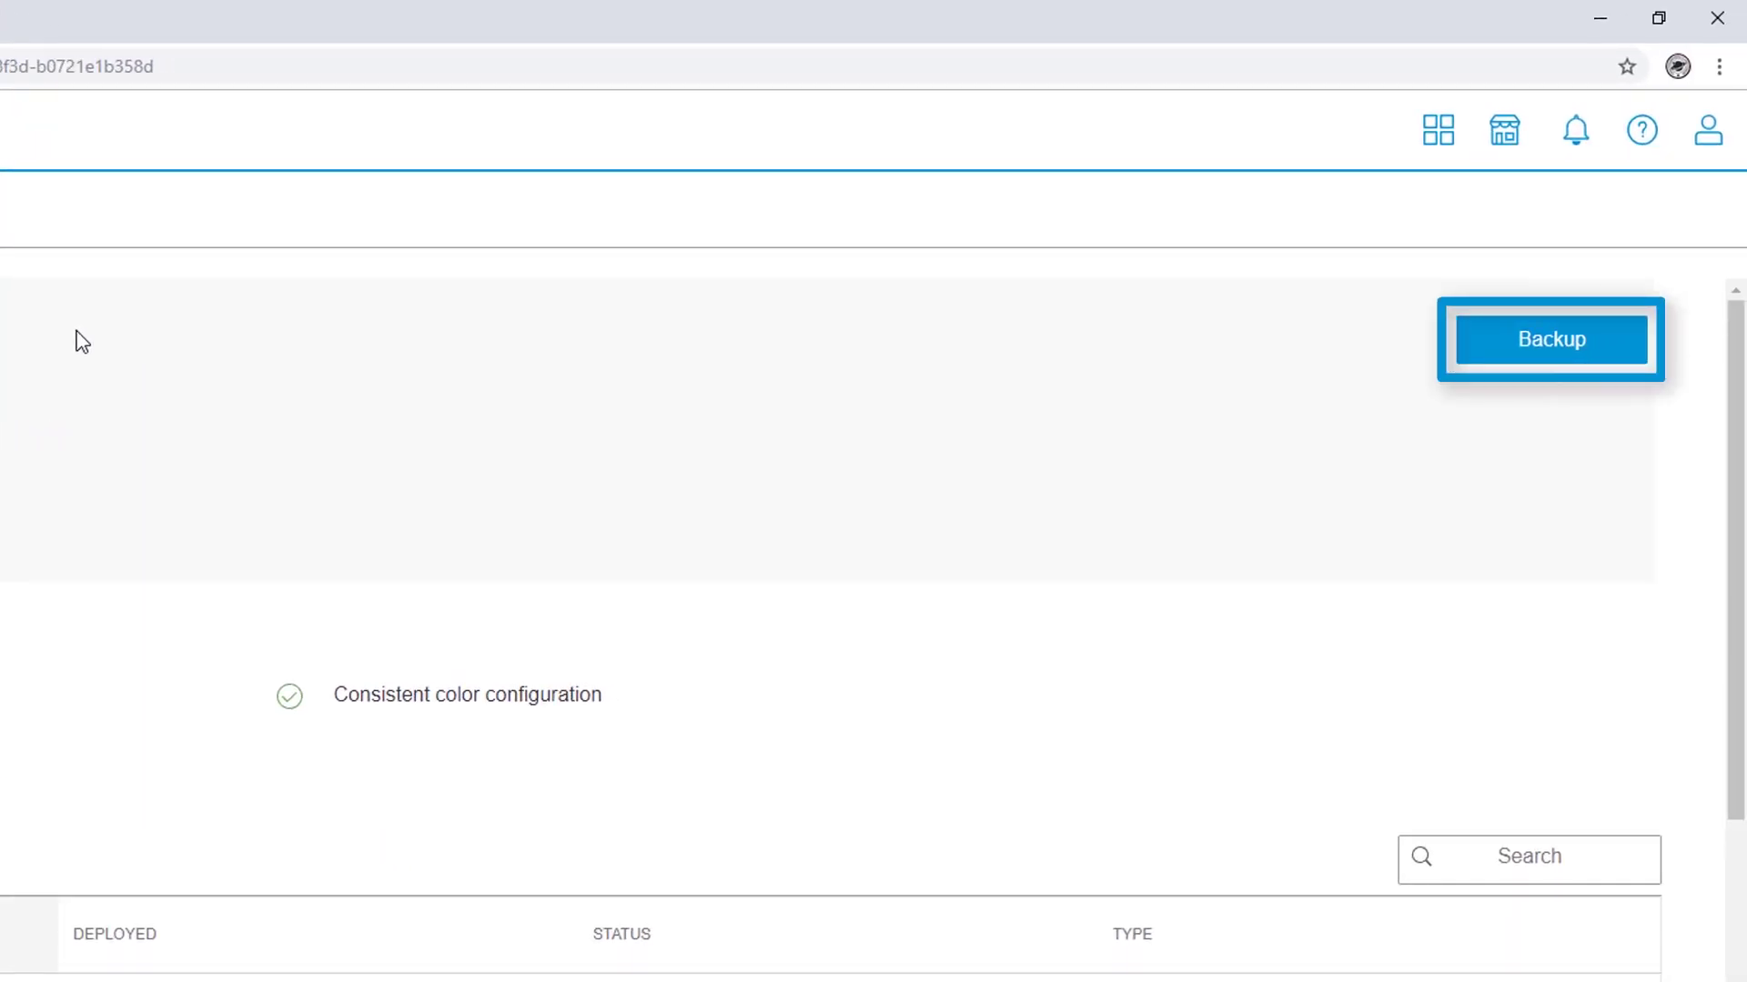
Create a cloud backup of the printer named '2019-03-25 Banner Backup 1'.
left_click(1588, 350)
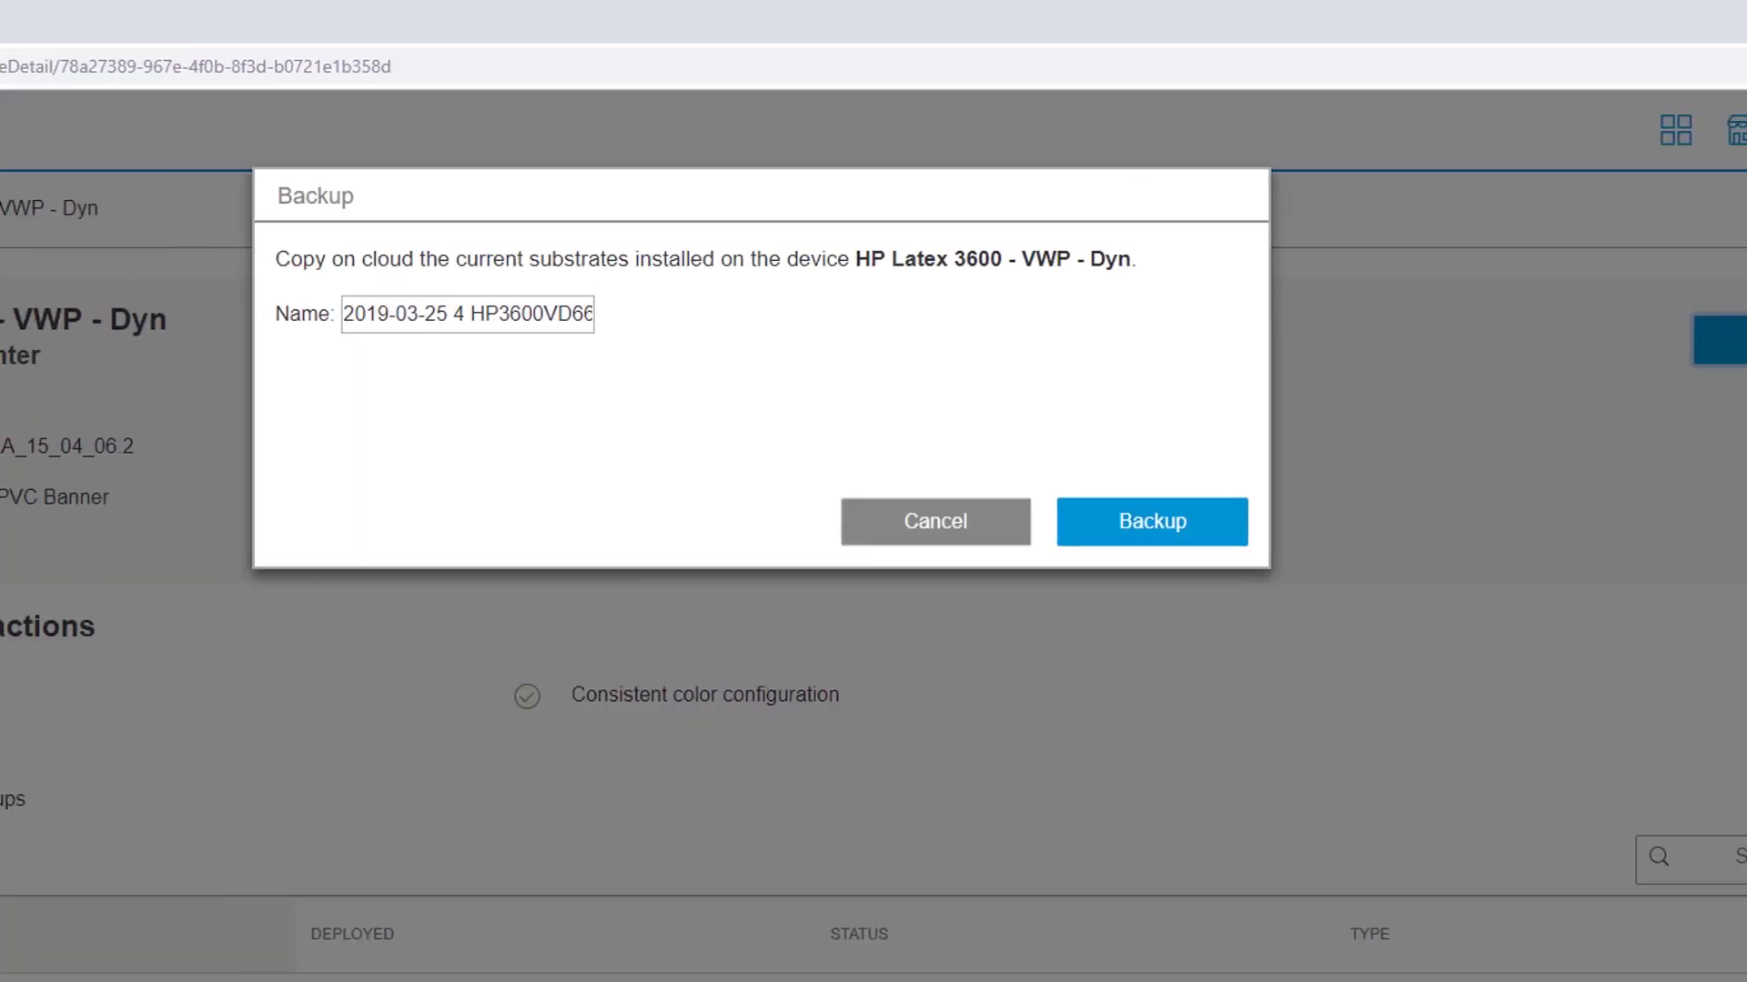
left_click_drag(459, 313, 740, 341)
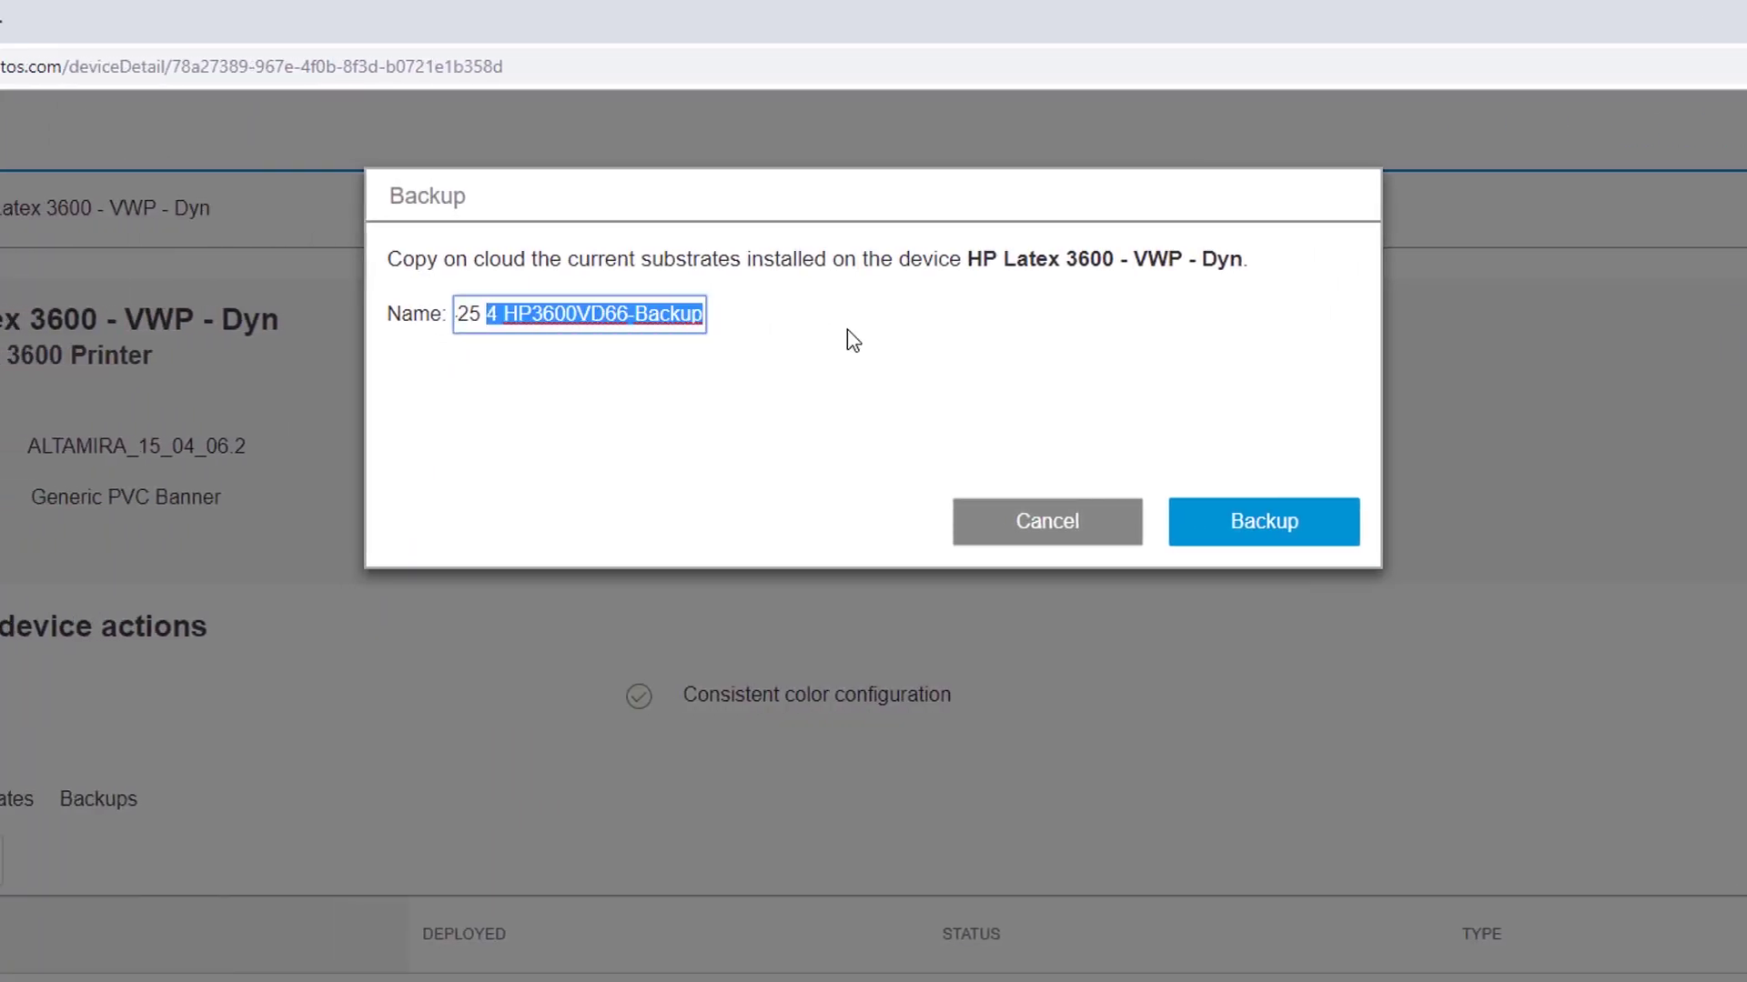
type("Banner ")
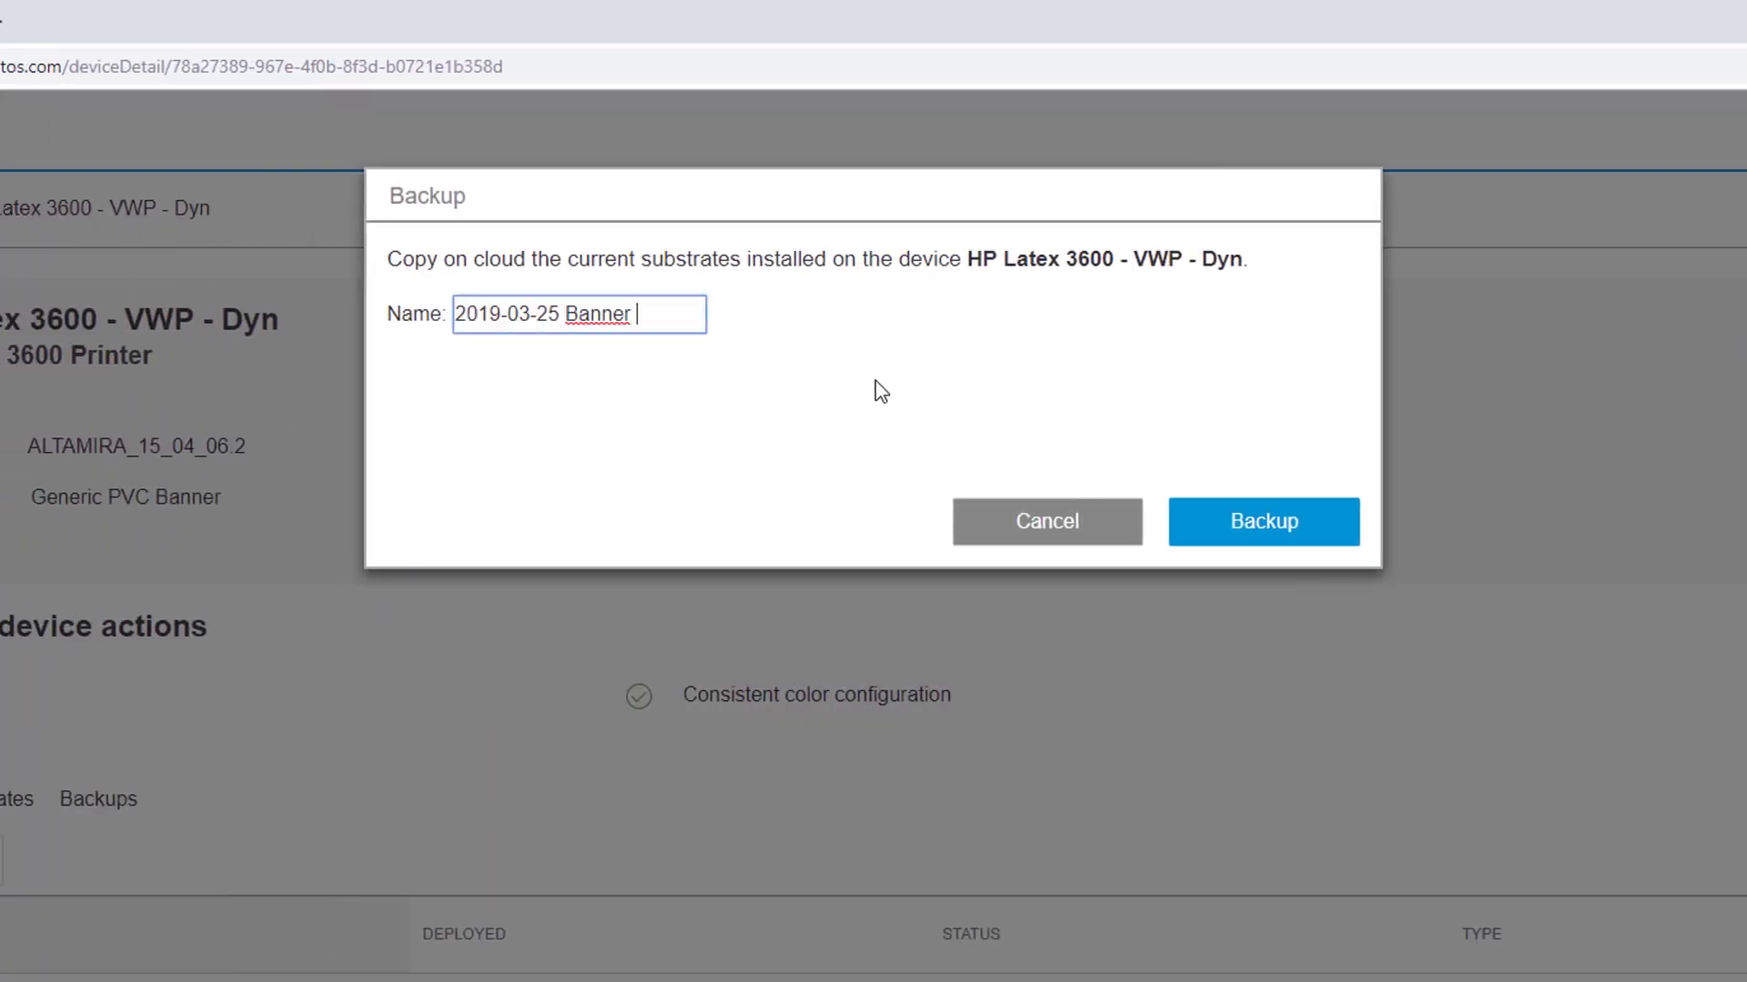
type("Backup 1")
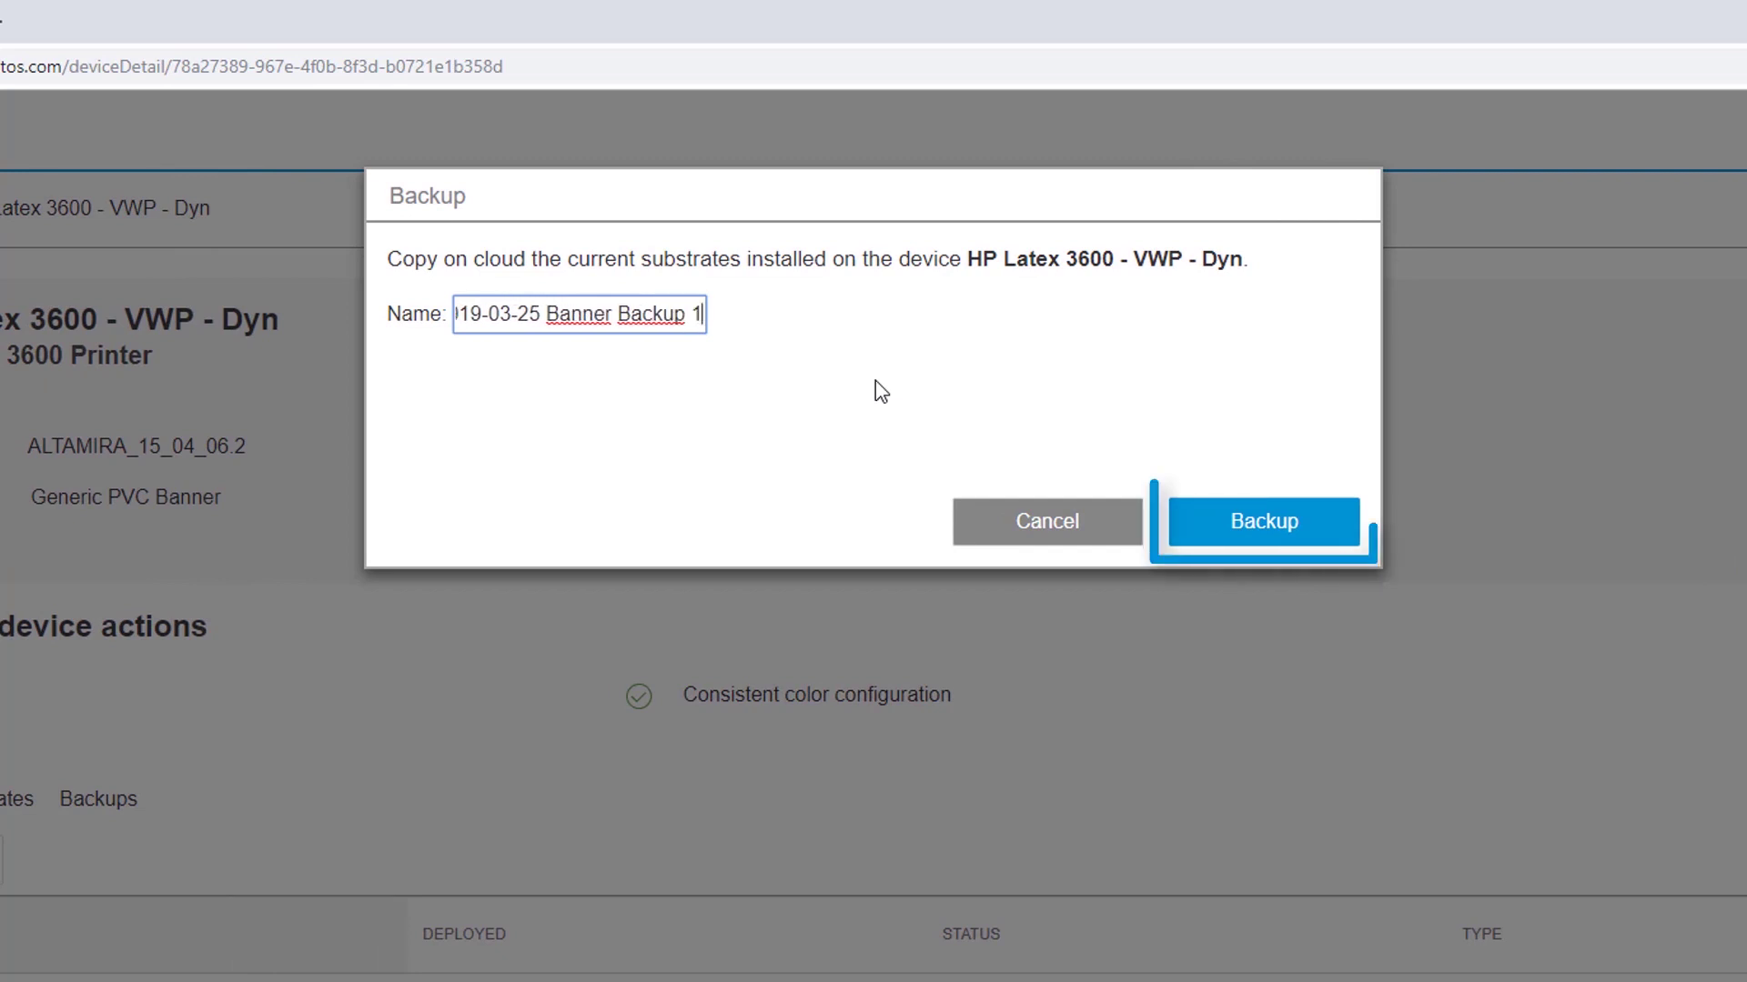
left_click(1329, 520)
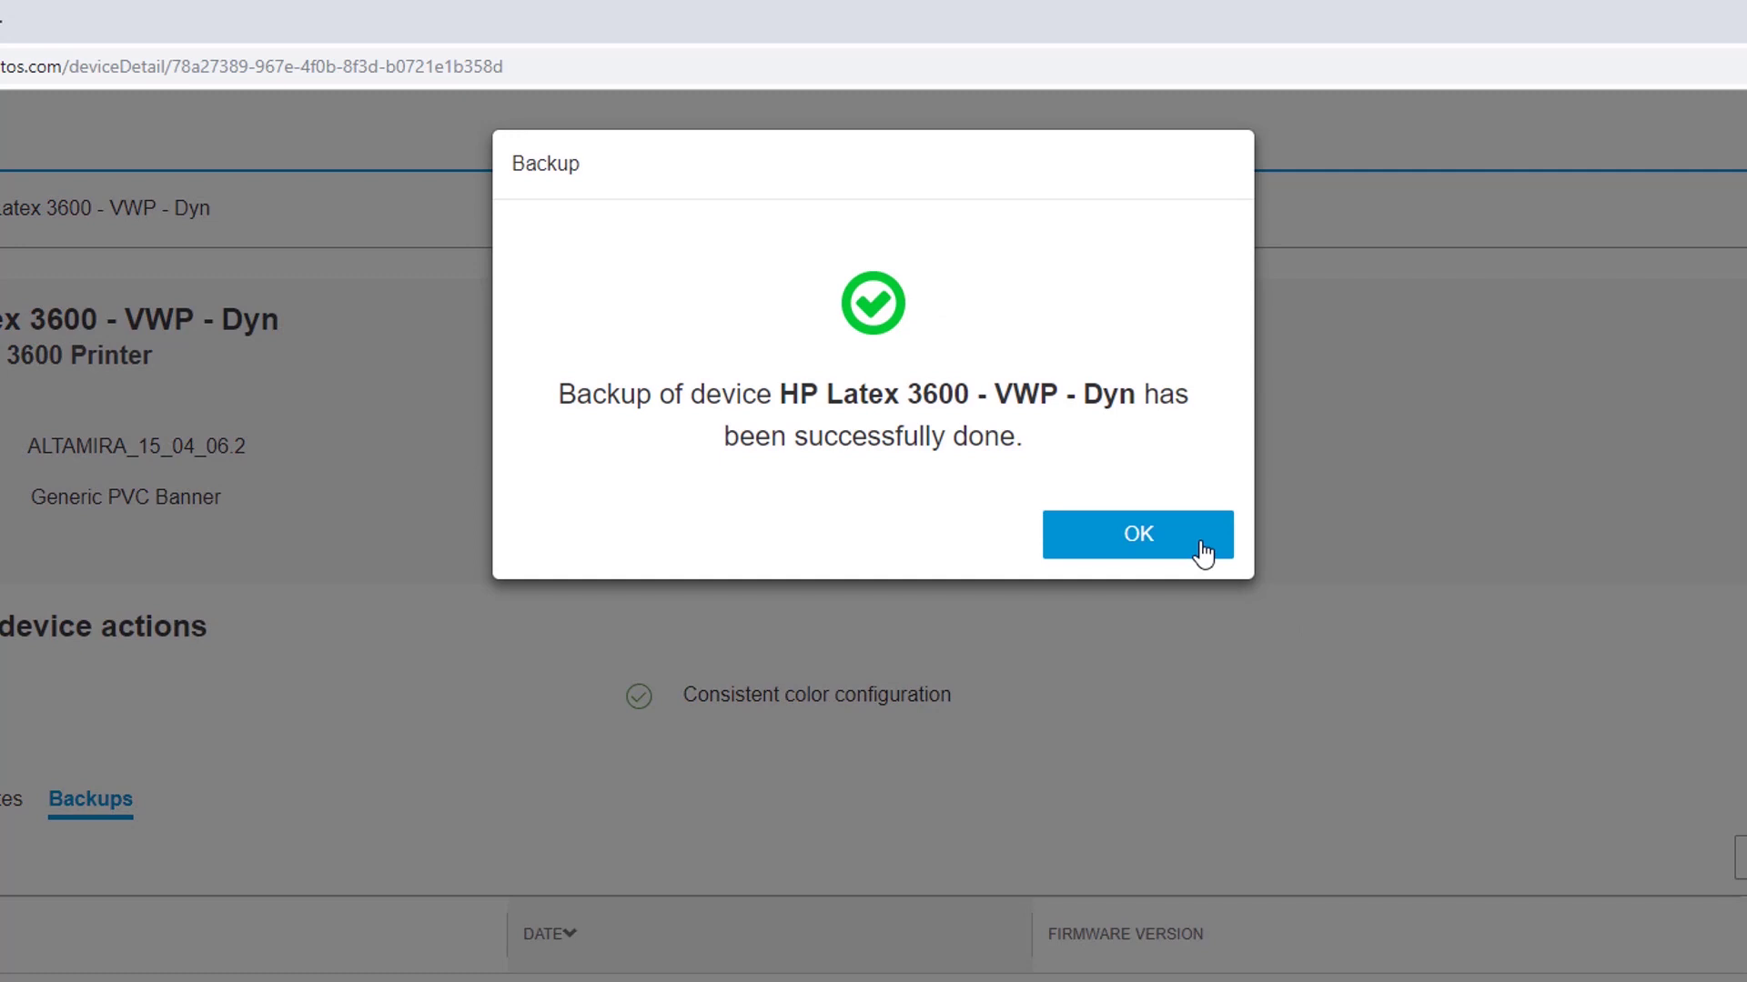
Close the Backup success message to return to the HP Latex 3600's Backups list.
left_click(1203, 550)
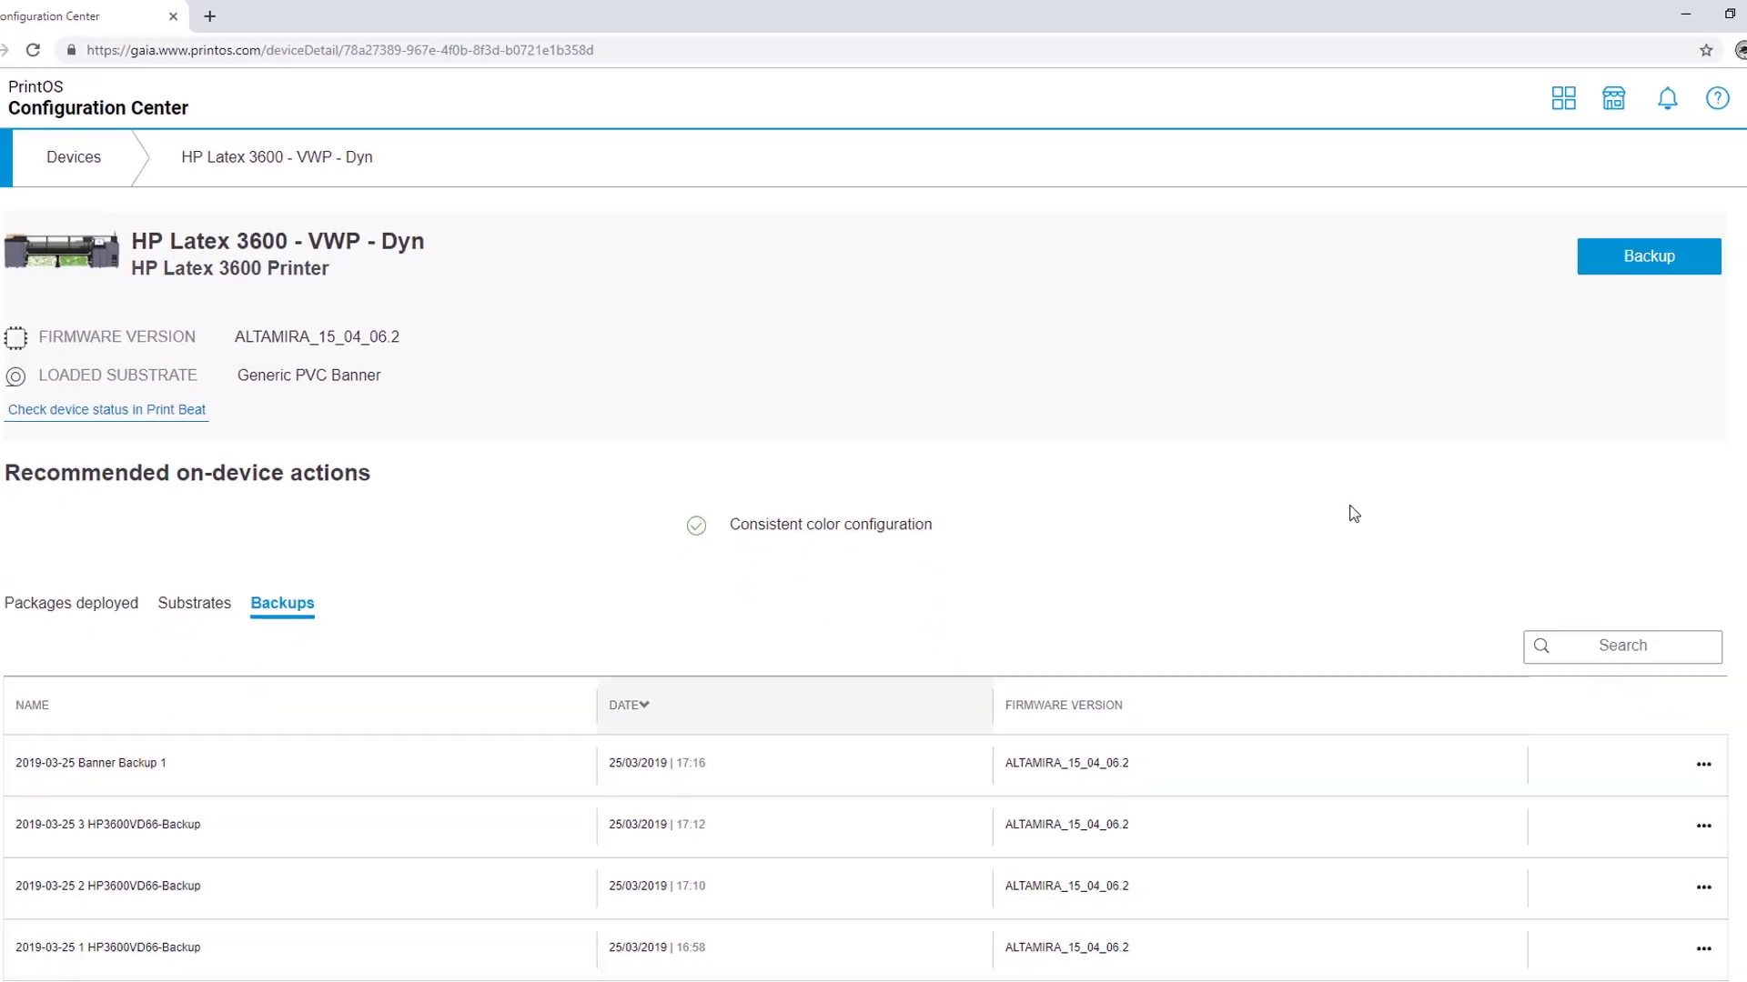